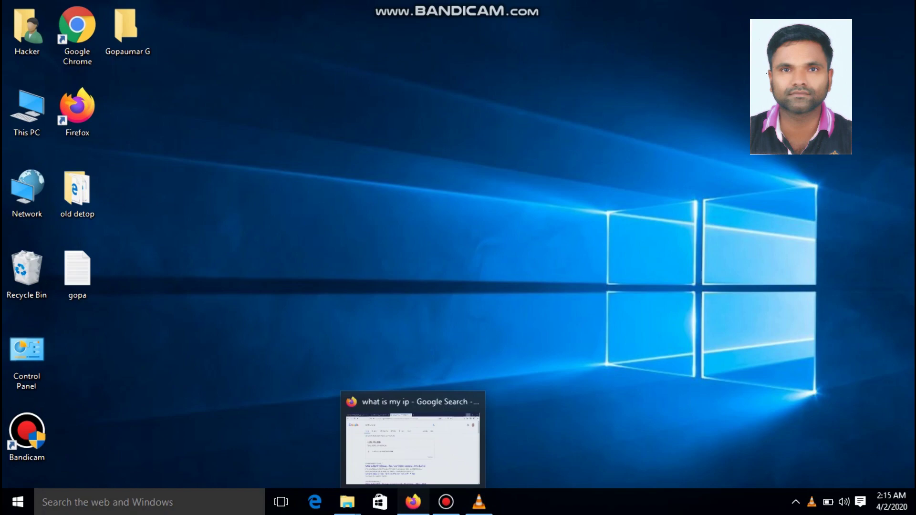
# Step: Switch to Firefox and check the openvpn-install-2.4.8-i602-win10.exe download on the OpenVPN community downloads page, without saving it
pyautogui.click(413, 502)
pyautogui.click(72, 11)
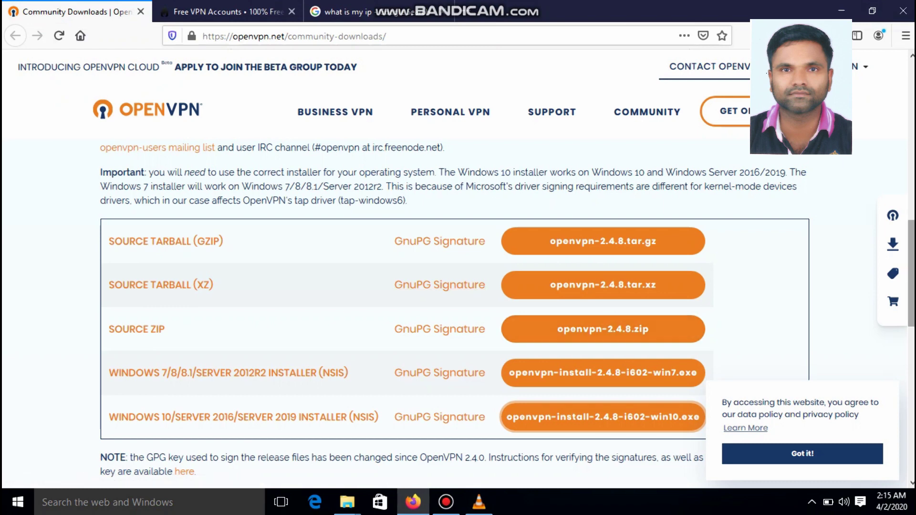
pyautogui.scroll(-1, 458, 310)
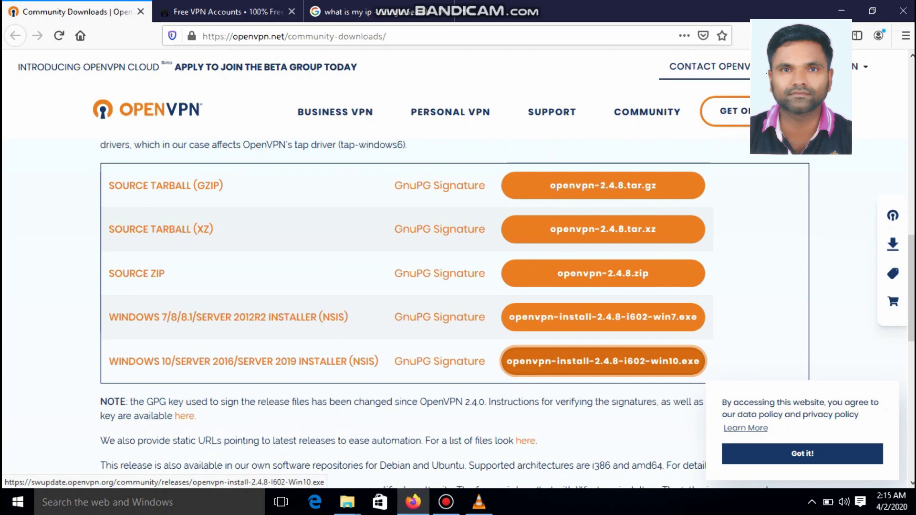
pyautogui.click(603, 361)
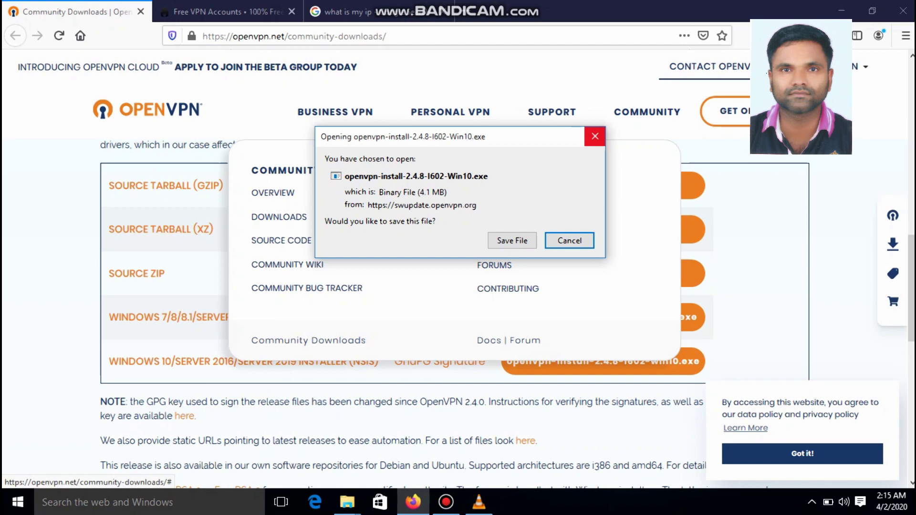
pyautogui.click(595, 136)
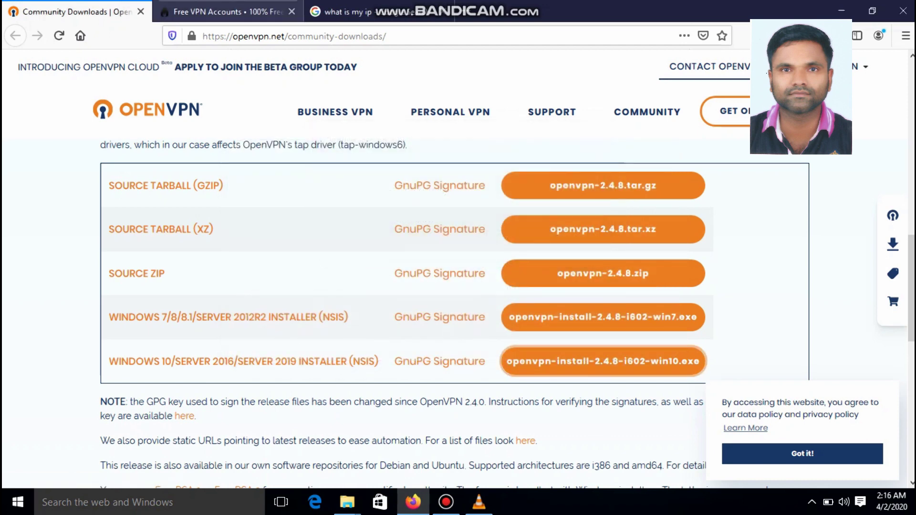
# Step: Download the US2 OpenVPN Certificate Bundle from the VPNBook free VPN page and save the ZIP file
pyautogui.click(267, 12)
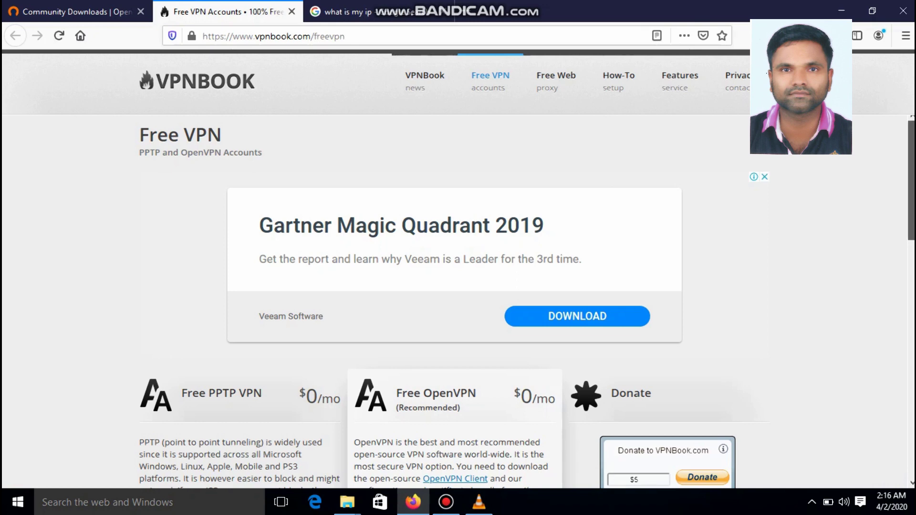
pyautogui.scroll(-4, 525, 300)
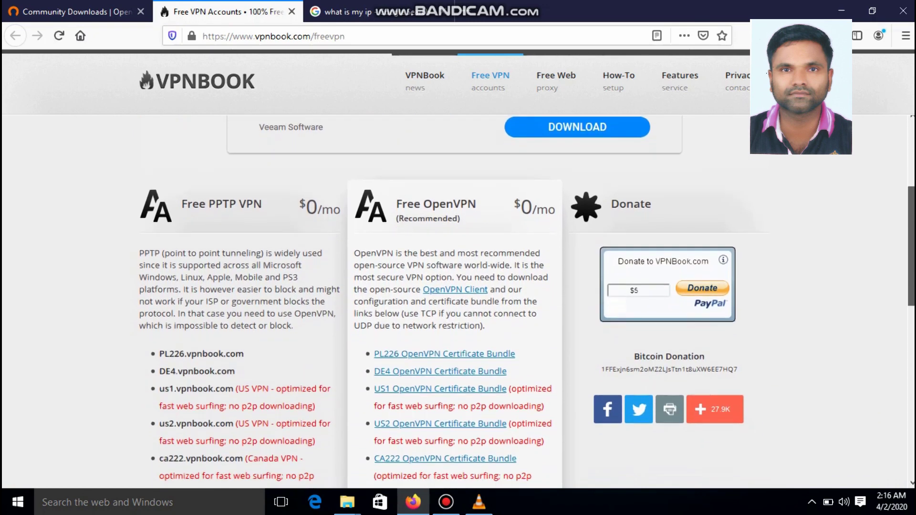
pyautogui.scroll(-1, 525, 301)
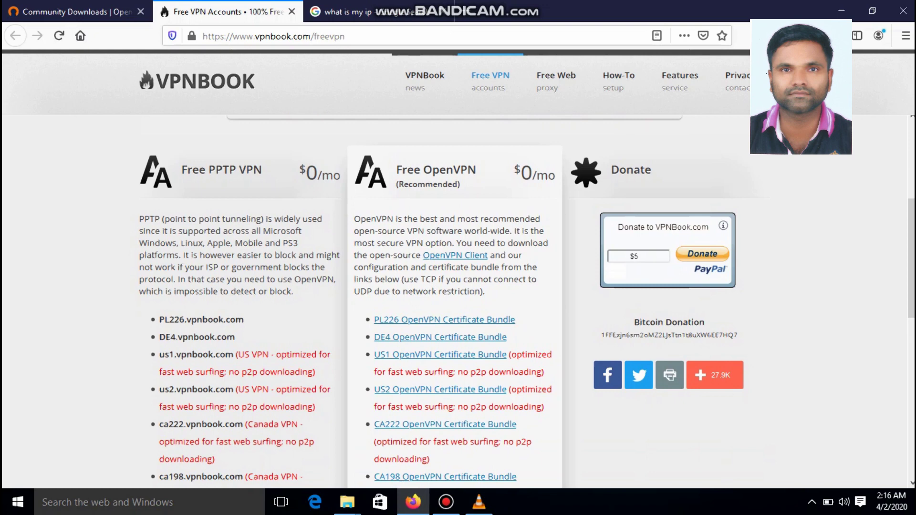
pyautogui.scroll(-2, 525, 301)
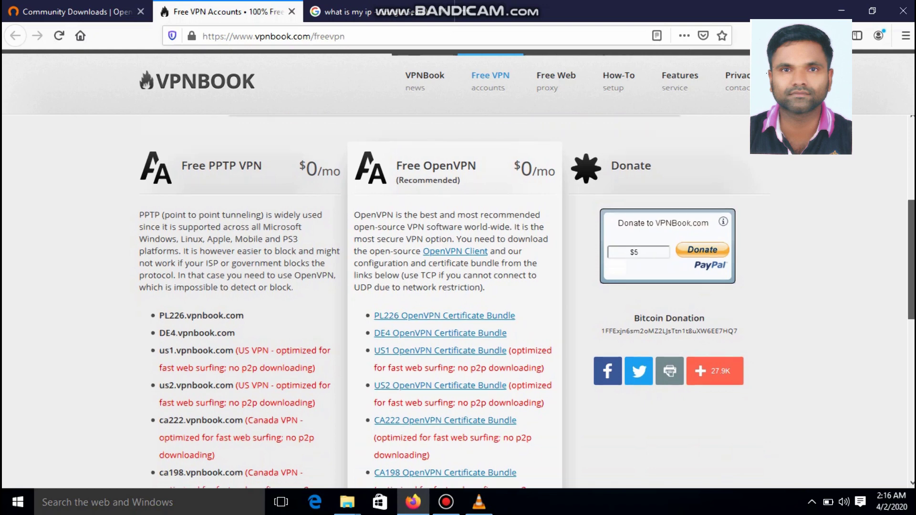
pyautogui.scroll(-1, 525, 300)
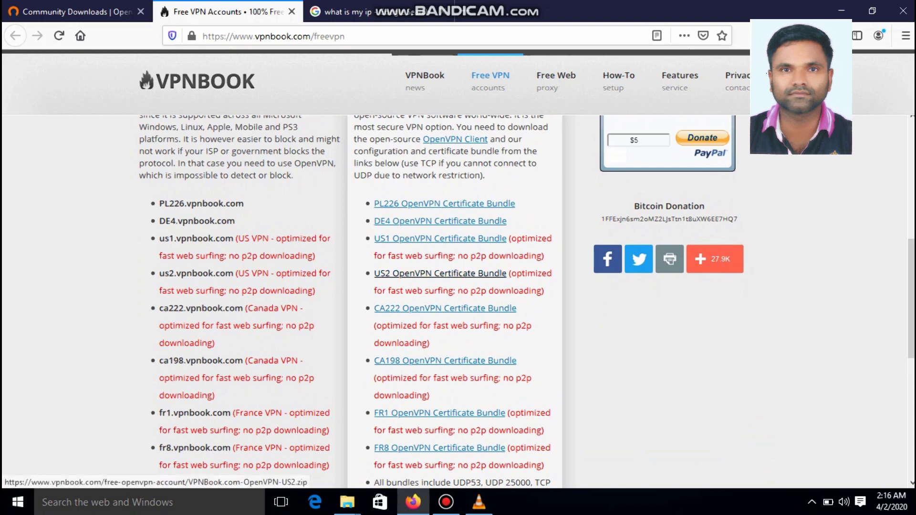
pyautogui.click(440, 273)
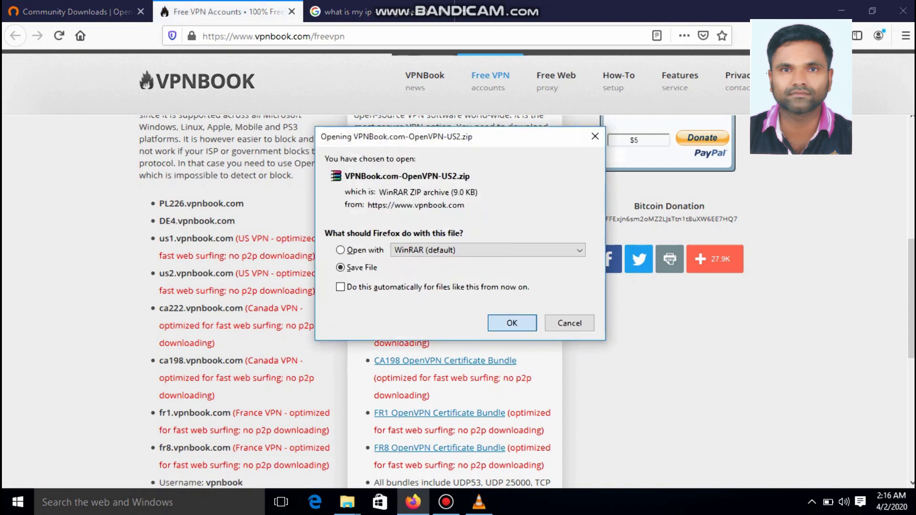
pyautogui.press('Return')
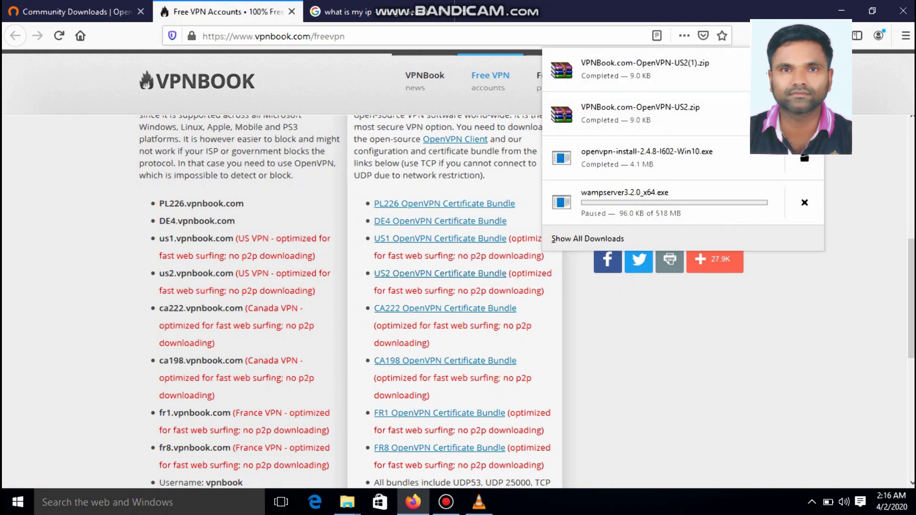
pyautogui.click(911, 299)
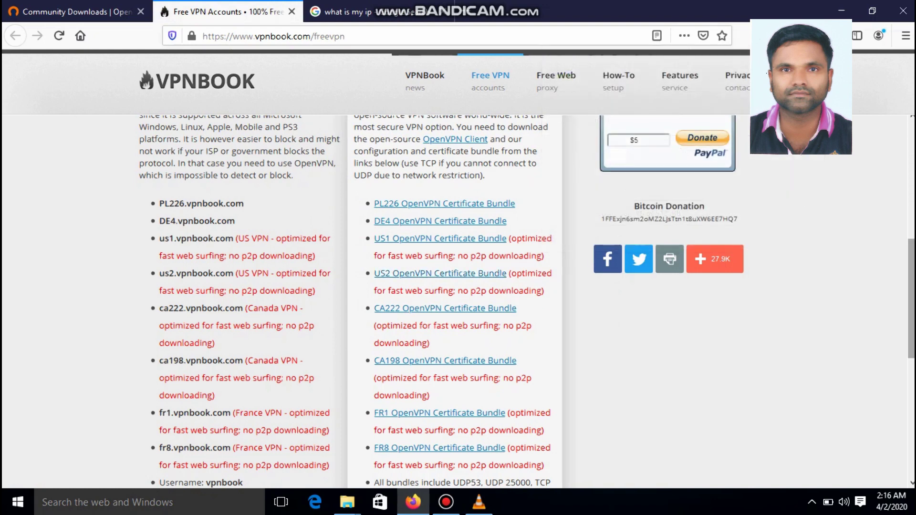
# Step: Show the downloaded US2 bundle in its containing folder, minimize Firefox and maximize the Downloads window
pyautogui.scroll(-4, 457, 300)
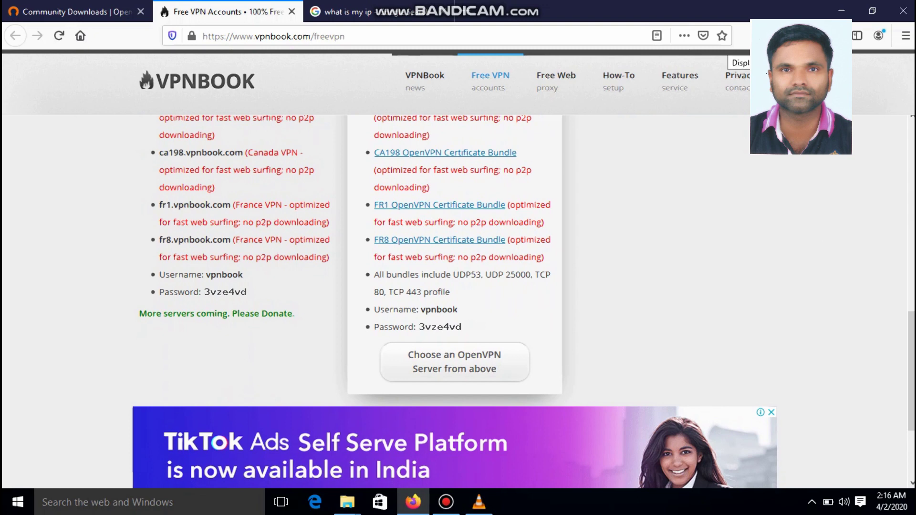
pyautogui.click(813, 36)
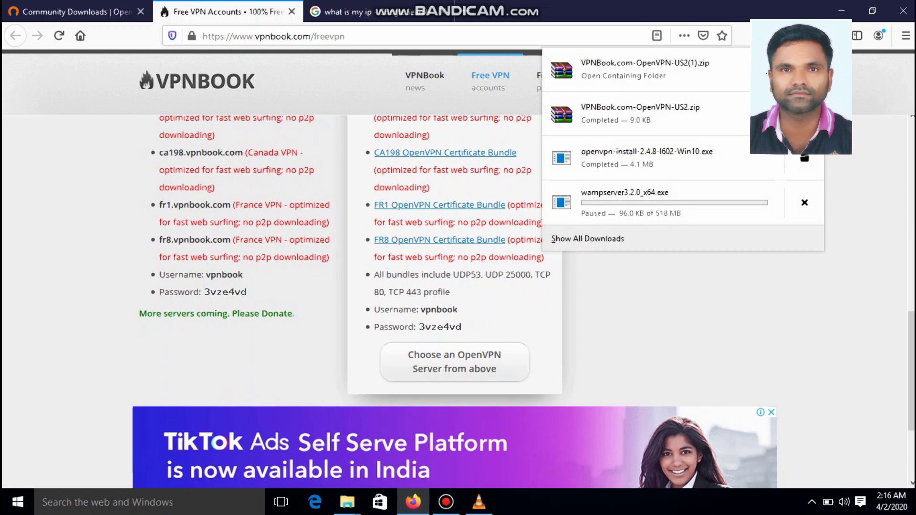
pyautogui.click(804, 70)
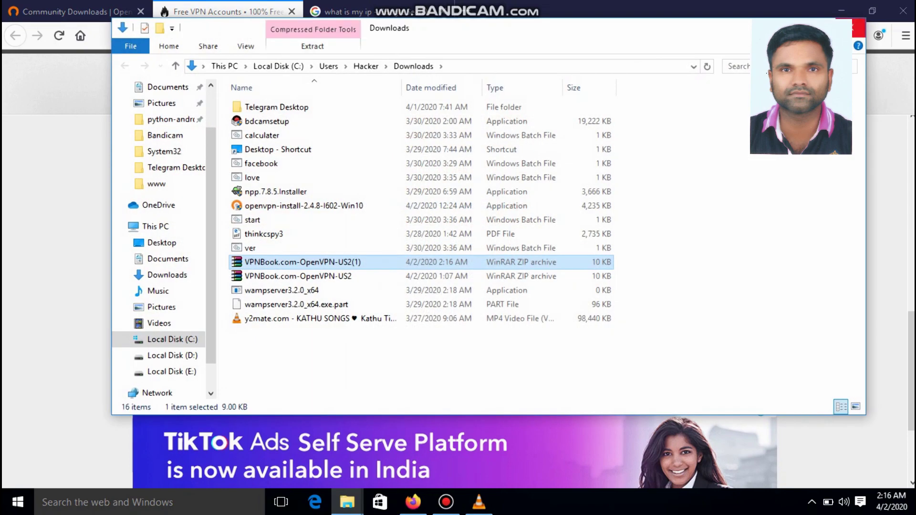
pyautogui.click(877, 9)
pyautogui.click(841, 10)
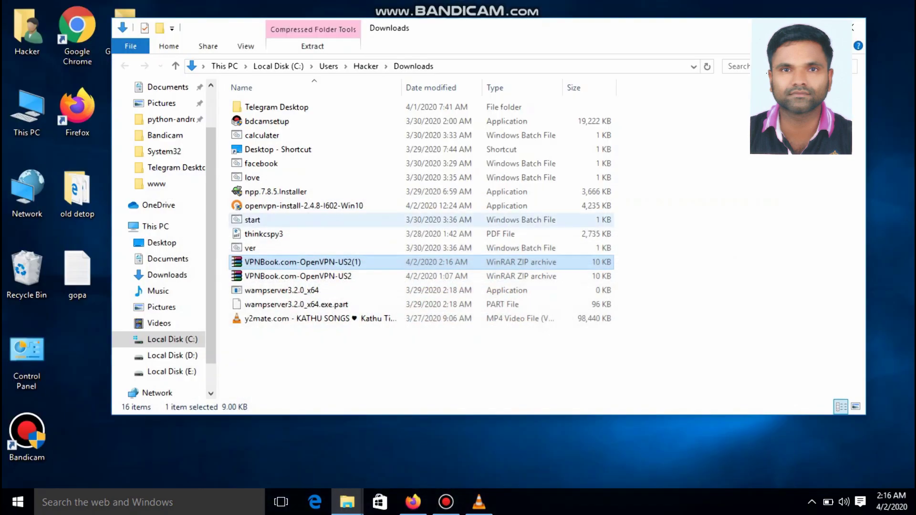
pyautogui.click(820, 27)
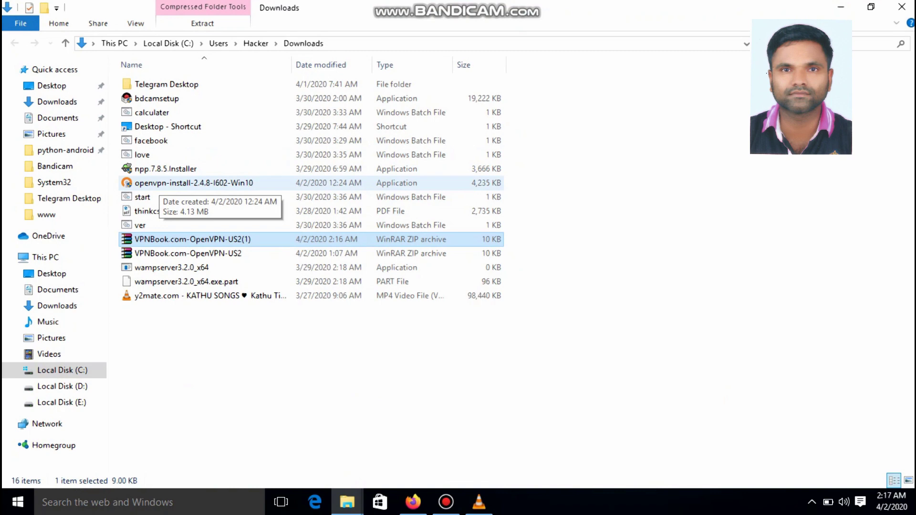
# Step: Install OpenVPN 2.4.8 from openvpn-install-2.4.8-I602-Win10 with the default components in C:\Program Files\OpenVPN, without showing the readme
pyautogui.rightClick(160, 185)
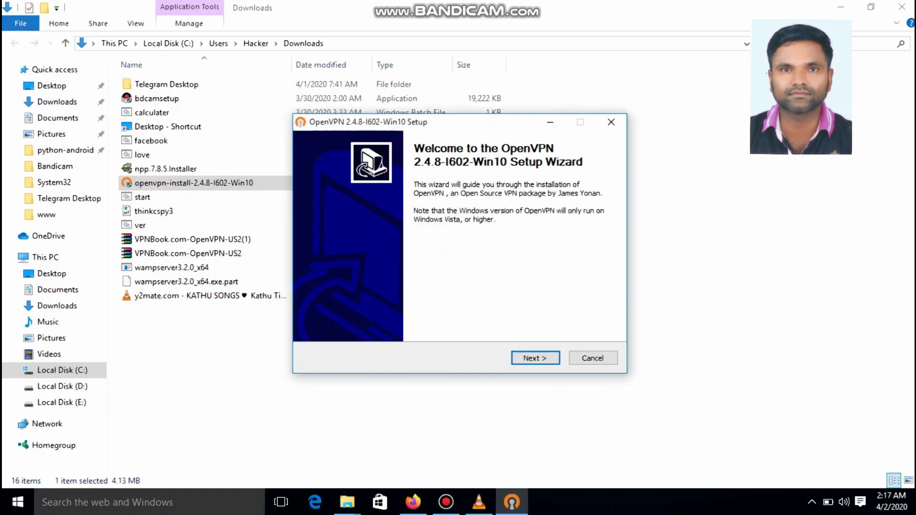
pyautogui.press('Return')
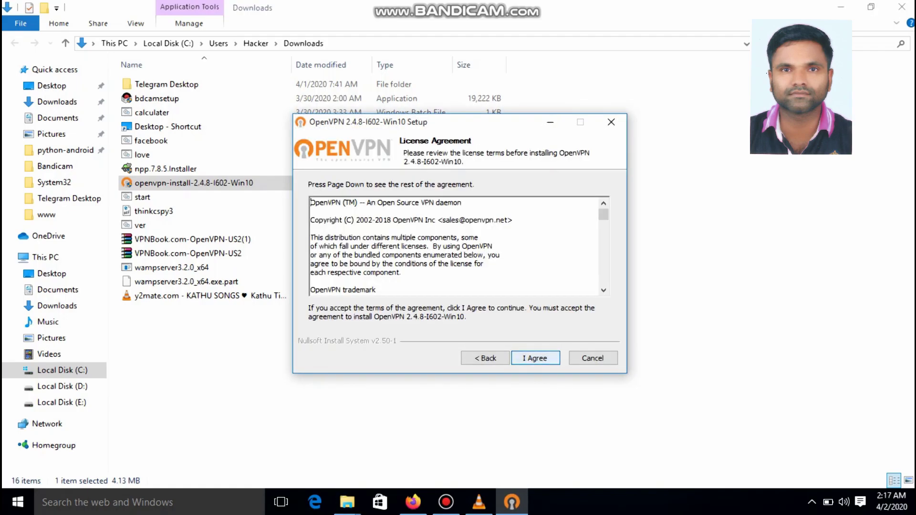
pyautogui.press('Return')
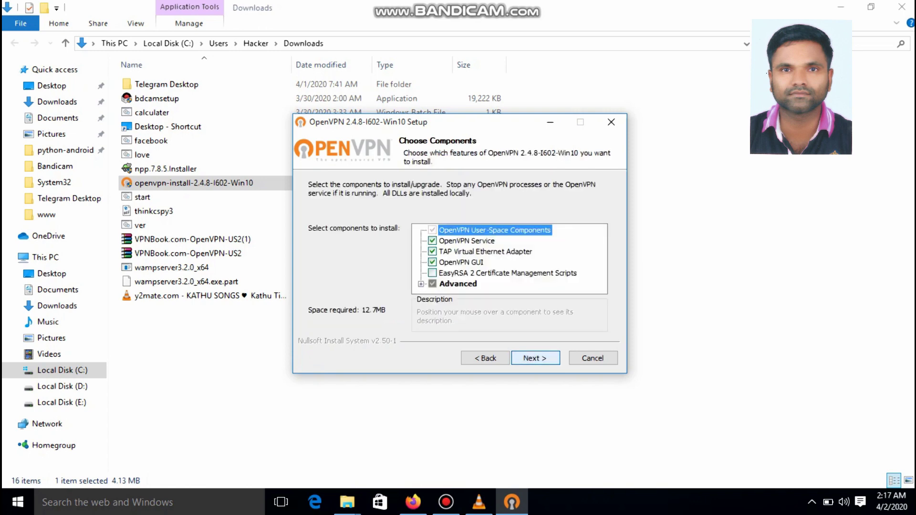
pyautogui.press('Return')
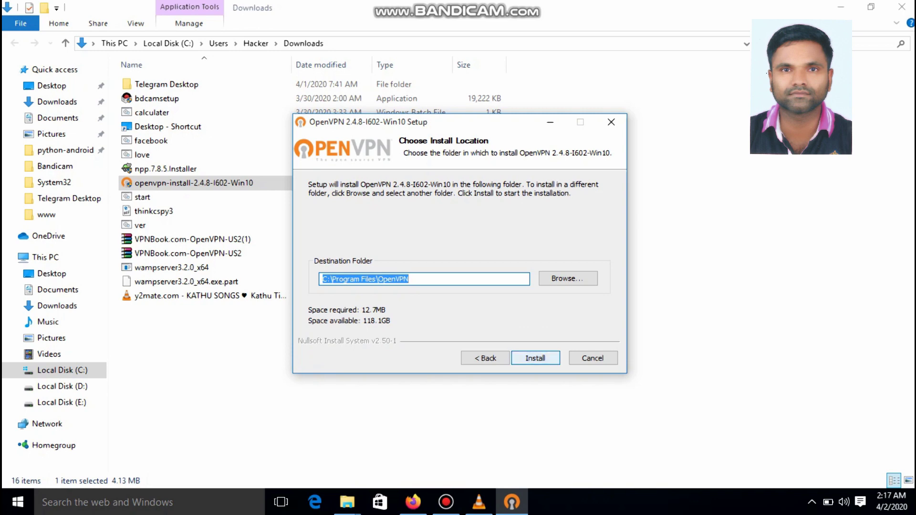
pyautogui.press('Return')
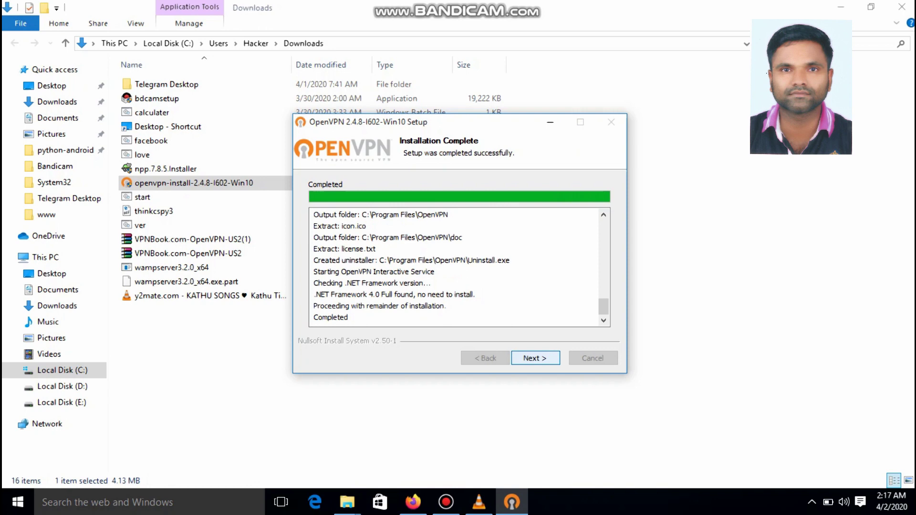
pyautogui.press('Return')
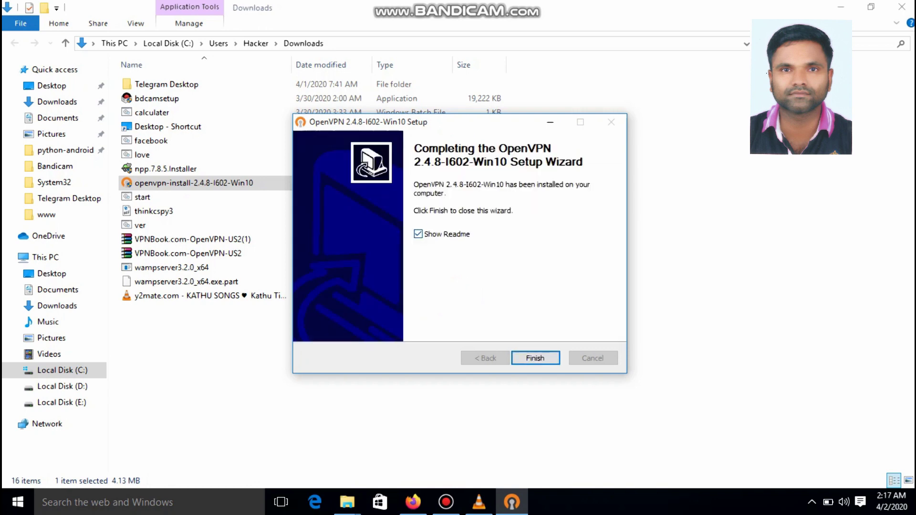
pyautogui.click(418, 234)
pyautogui.click(535, 359)
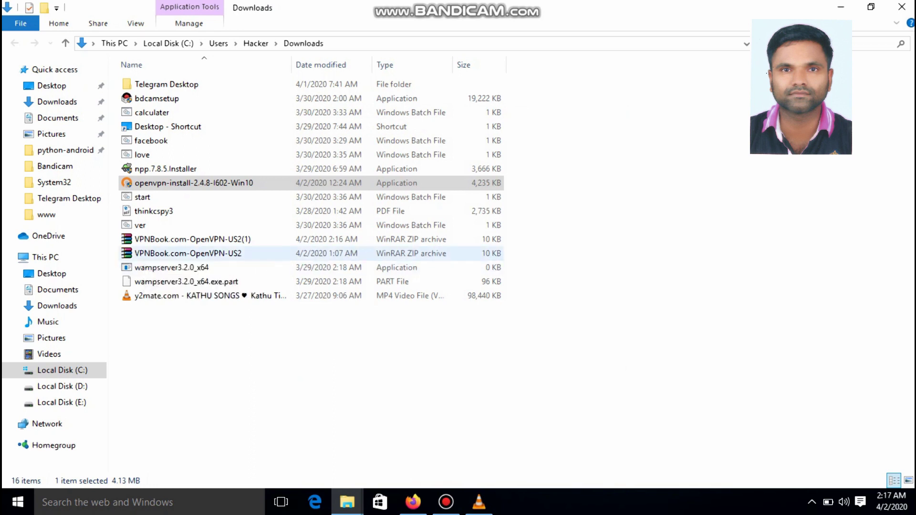
# Step: Extract VPNBook.com-OpenVPN-US2.zip with WinRAR into a VPNBook.com-OpenVPN-US2 folder inside Downloads, and move the archive window aside
pyautogui.rightClick(143, 254)
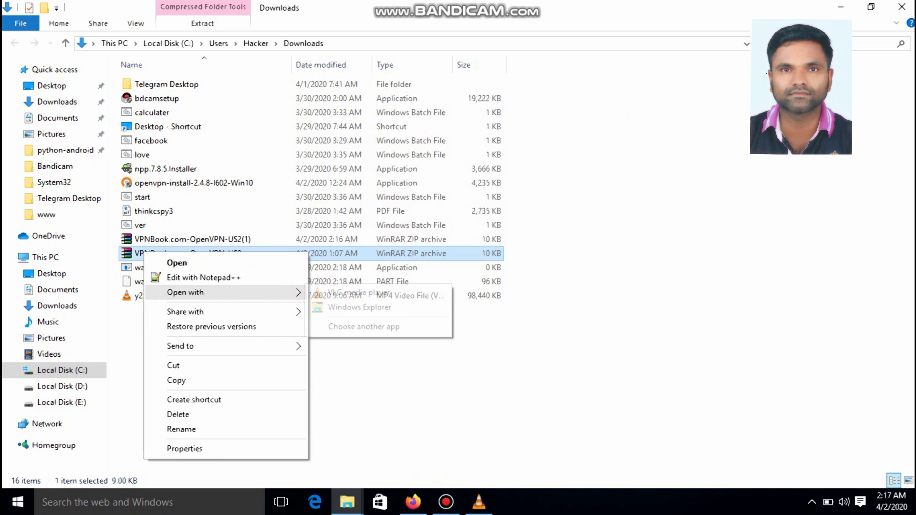
pyautogui.press('Escape')
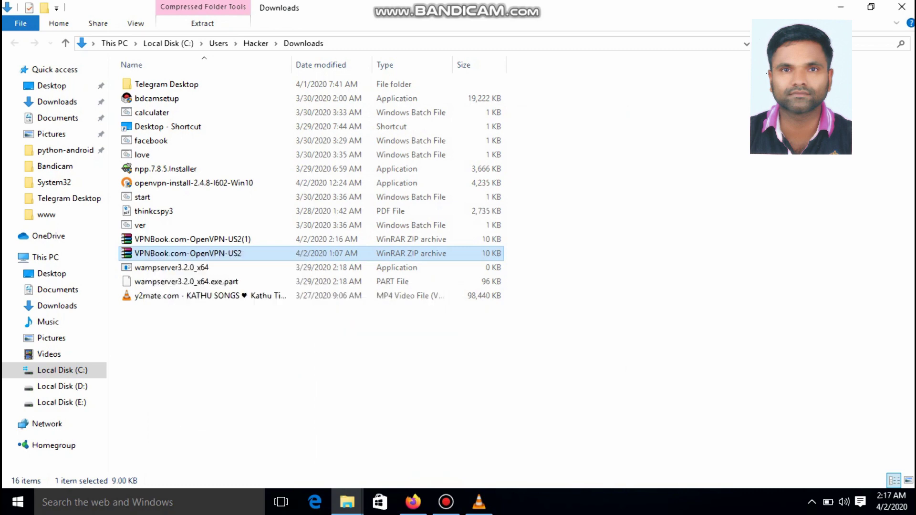
pyautogui.press('Return')
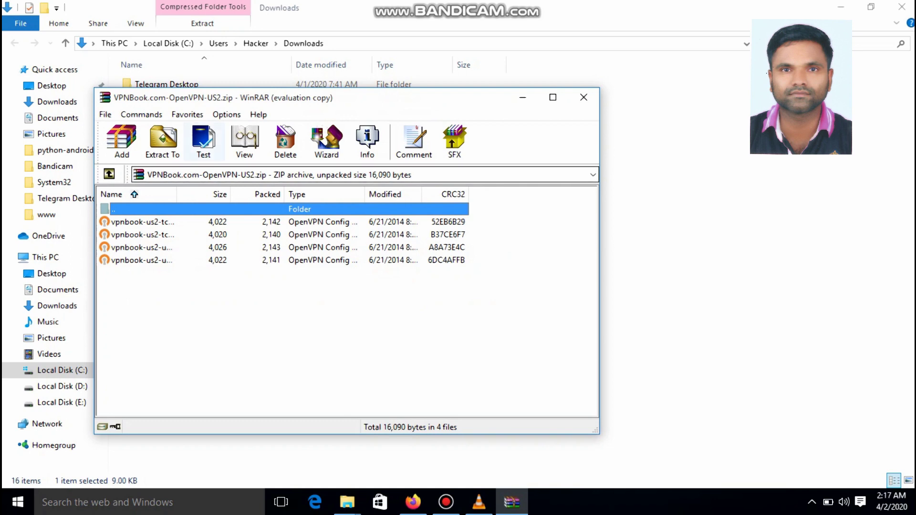
pyautogui.click(162, 141)
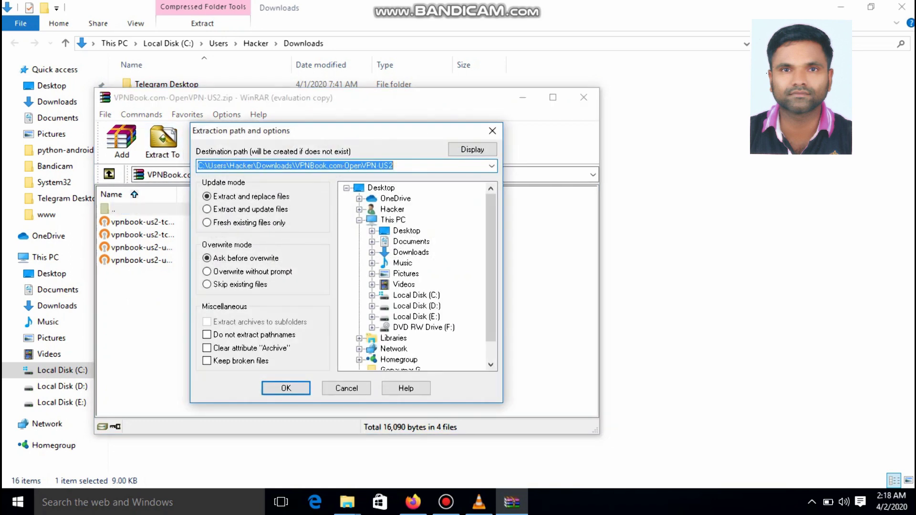
pyautogui.press('Return')
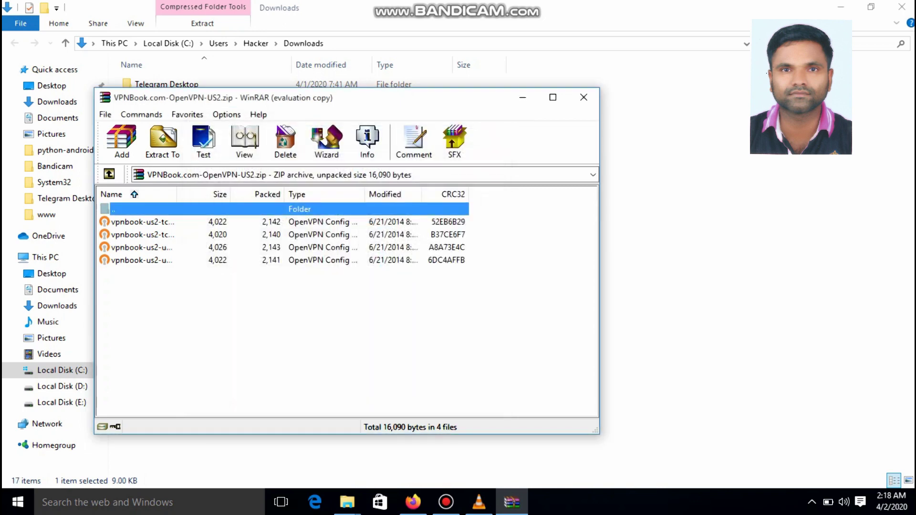
pyautogui.moveTo(477, 98); pyautogui.dragTo(713, 122)
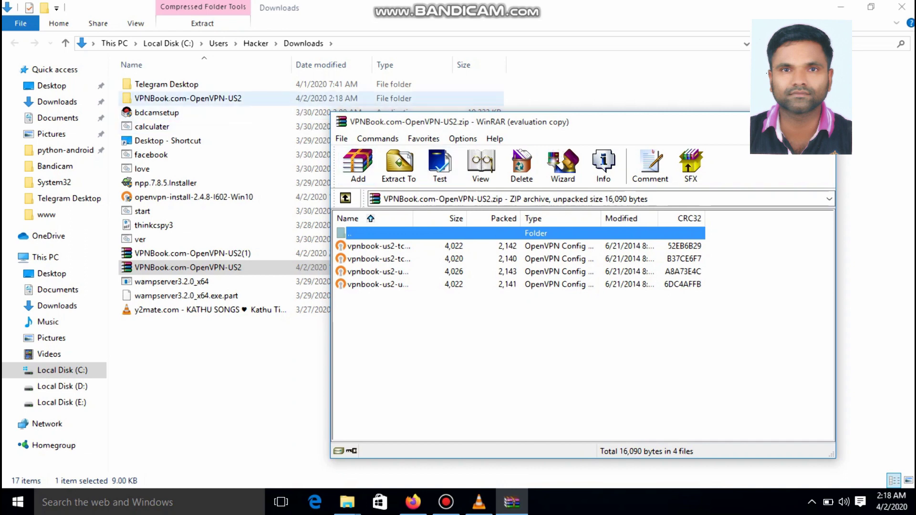
# Step: Copy all four .ovpn files from the extracted VPNBook.com-OpenVPN-US2 folder and minimize the folder window
pyautogui.click(188, 98)
pyautogui.doubleClick(188, 98)
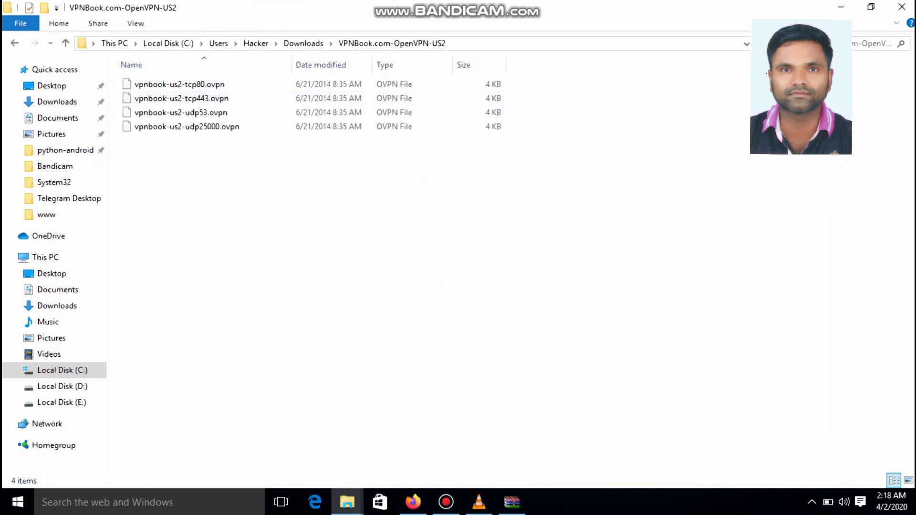
pyautogui.hotkey('ctrl', 'a')
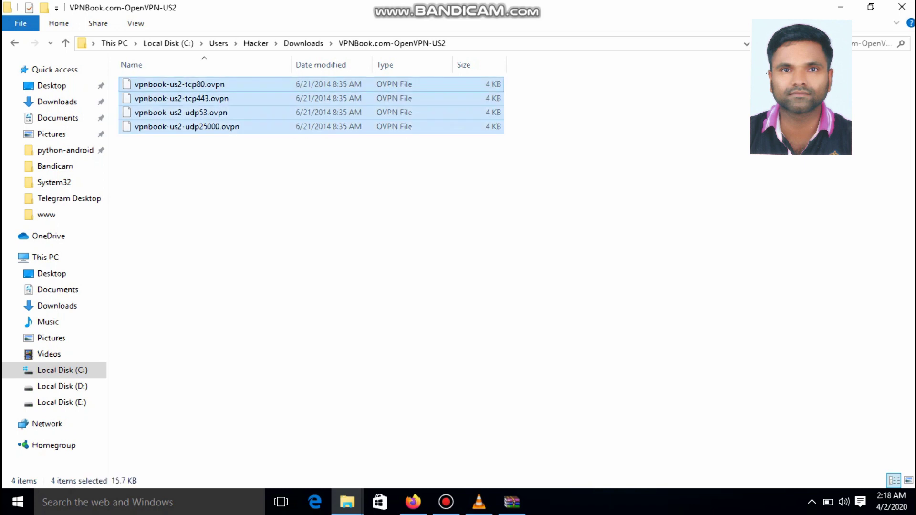
pyautogui.rightClick(163, 127)
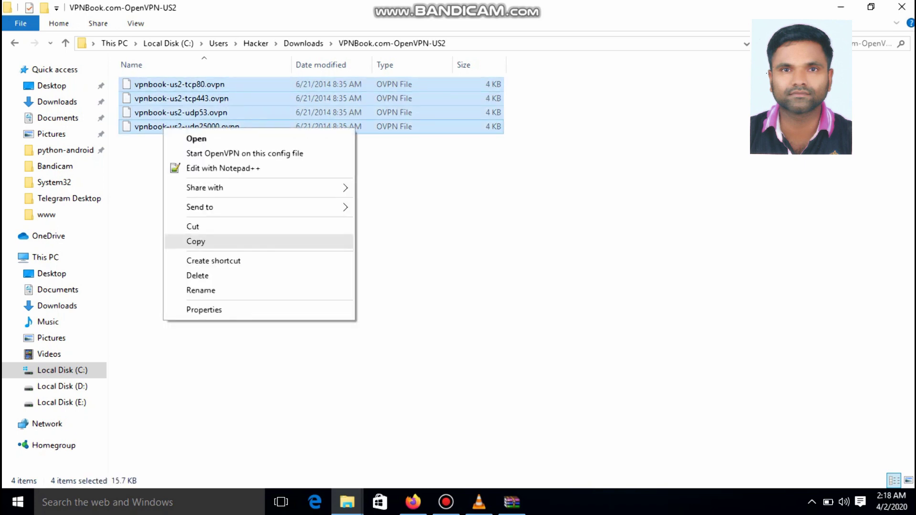
pyautogui.click(195, 241)
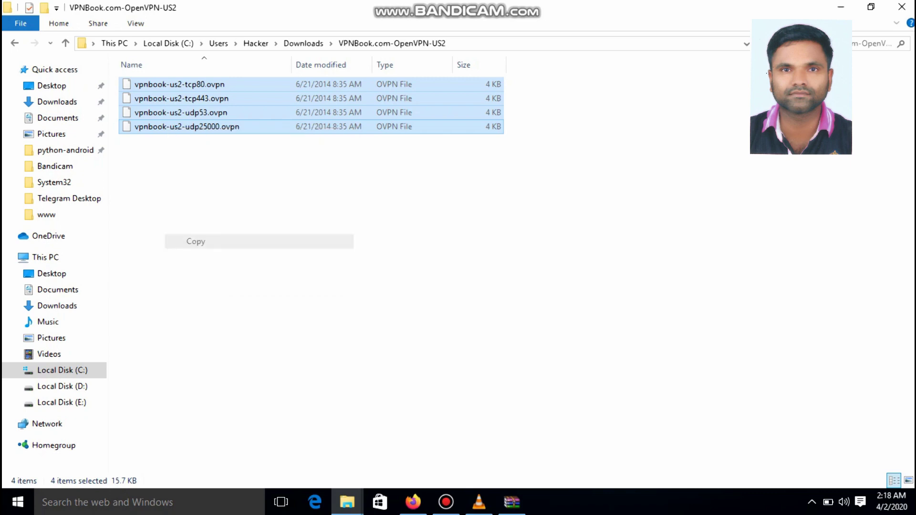
pyautogui.click(841, 7)
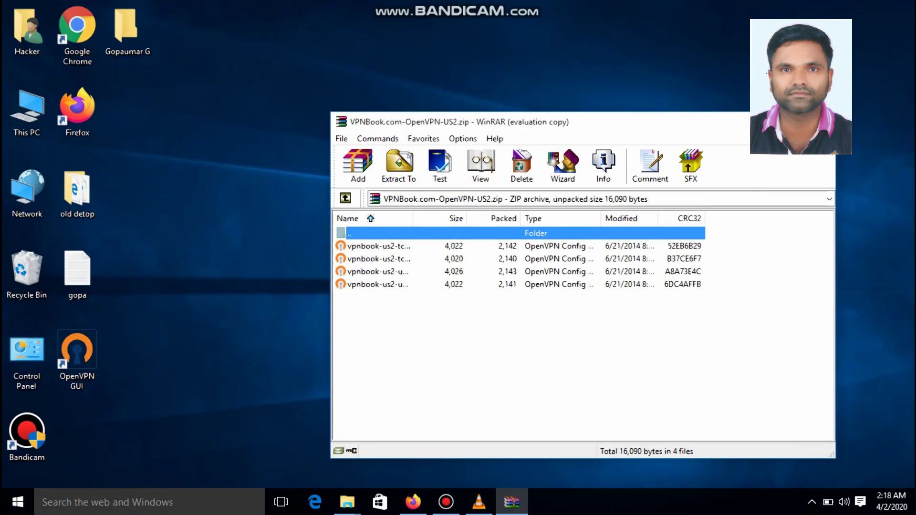
# Step: Go to C:\Program Files\OpenVPN\config and delete the README text file there
pyautogui.doubleClick(26, 112)
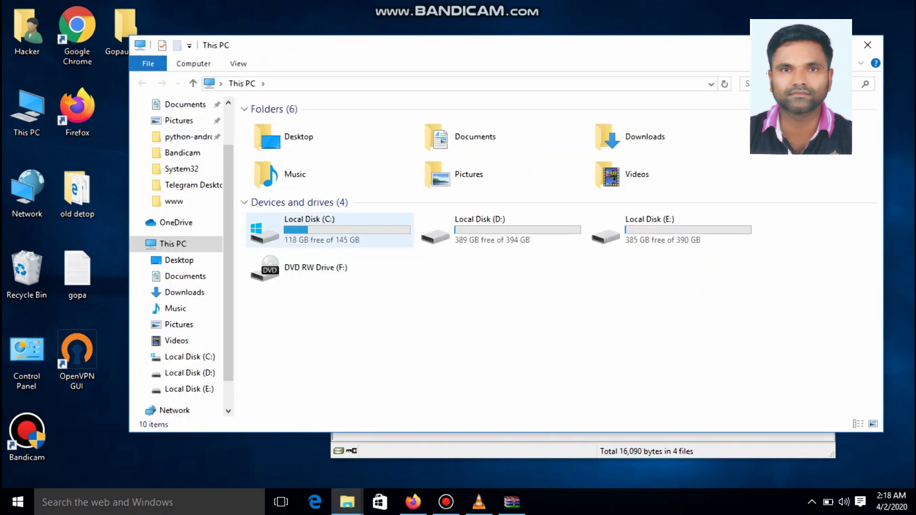
pyautogui.doubleClick(310, 229)
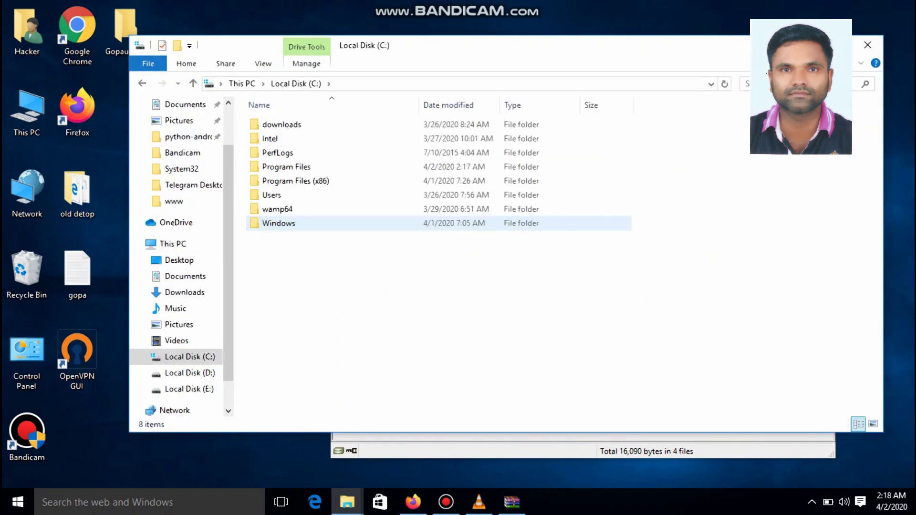
pyautogui.doubleClick(296, 167)
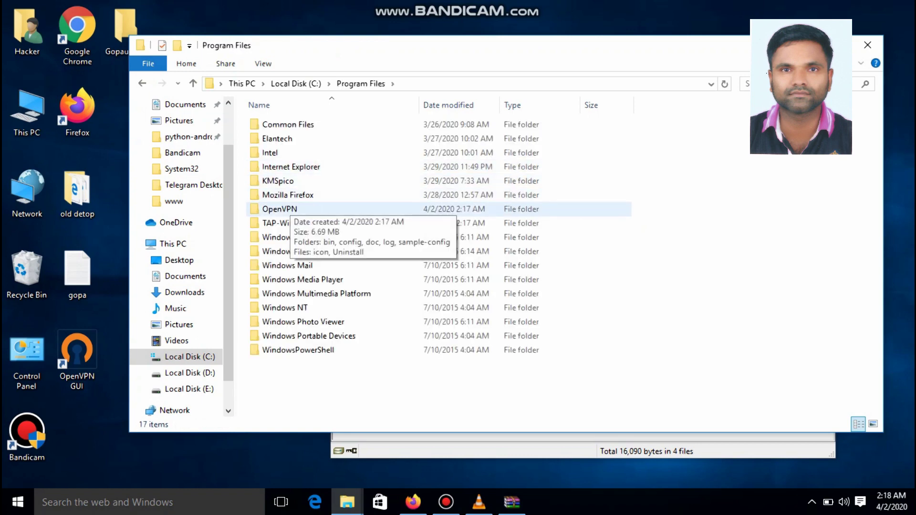
pyautogui.doubleClick(279, 209)
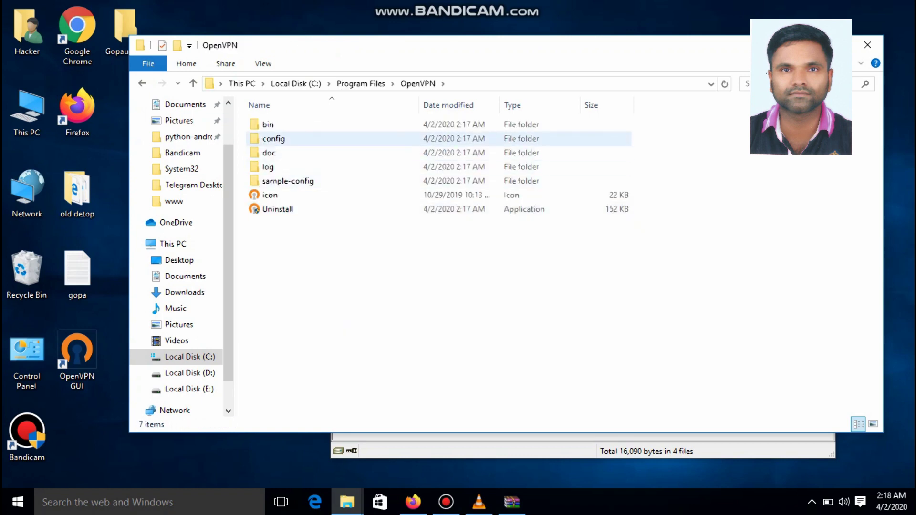
pyautogui.doubleClick(274, 138)
pyautogui.rightClick(280, 124)
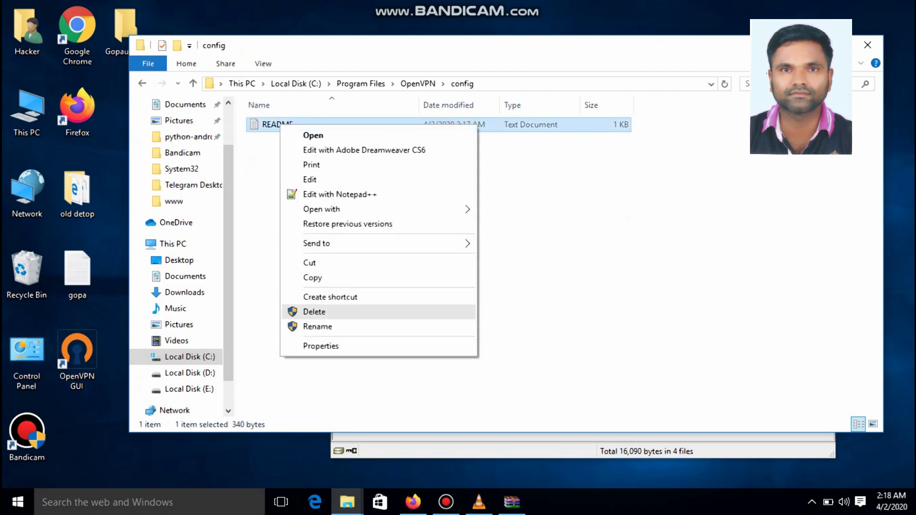
pyautogui.click(314, 312)
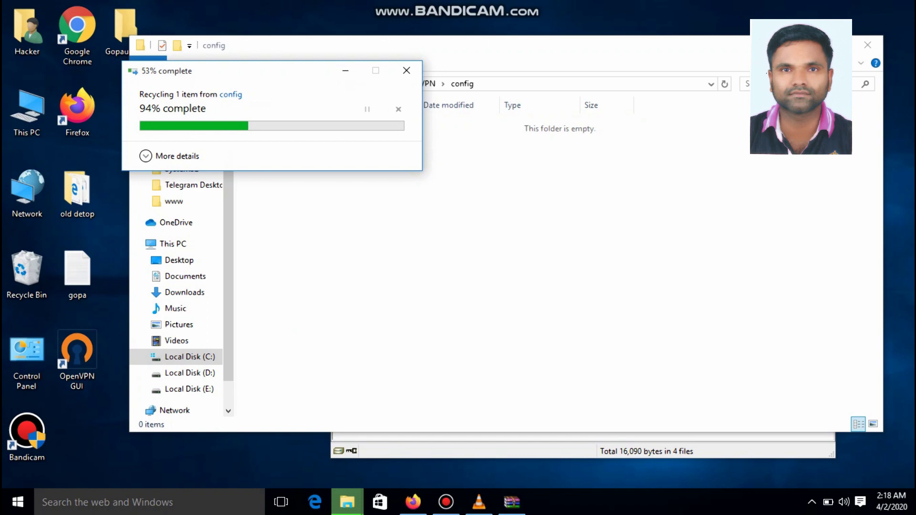
# Step: Paste the four copied .ovpn files into the config folder with administrator permission, and close the folder and WinRAR windows
pyautogui.rightClick(302, 166)
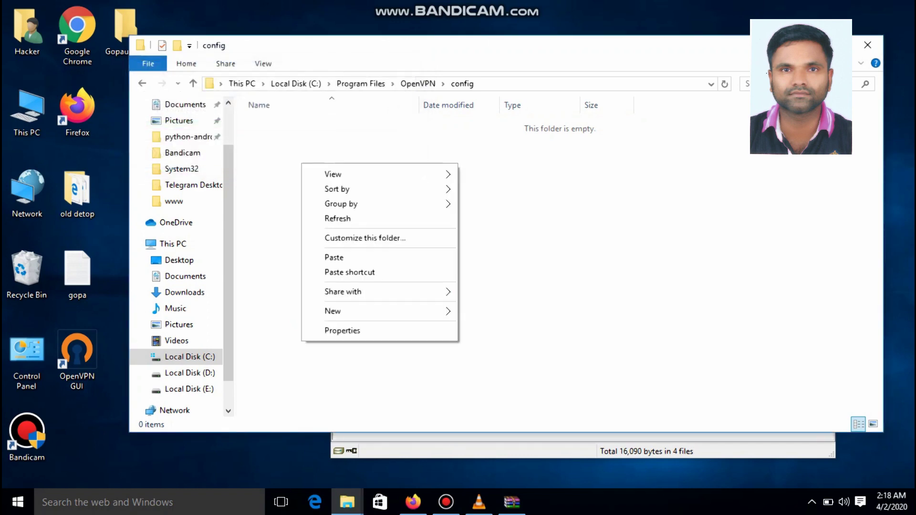
pyautogui.click(334, 257)
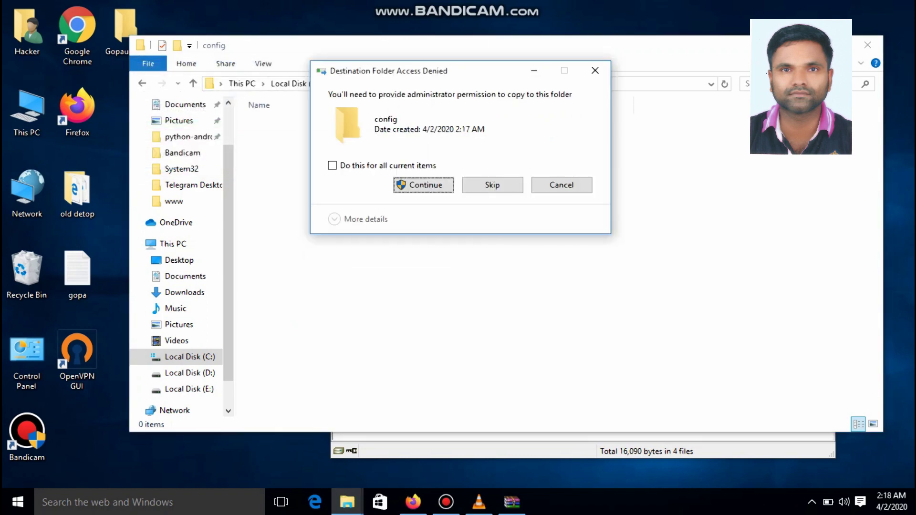
pyautogui.click(423, 185)
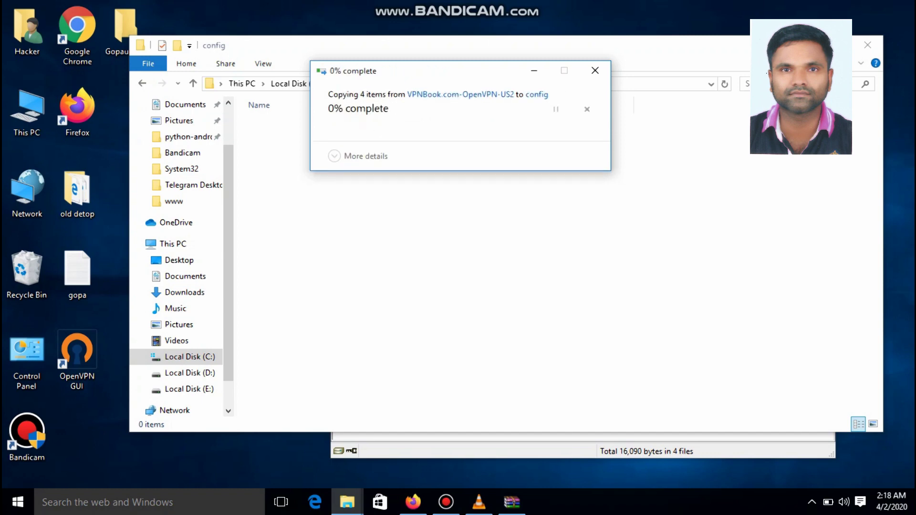
pyautogui.press('Return')
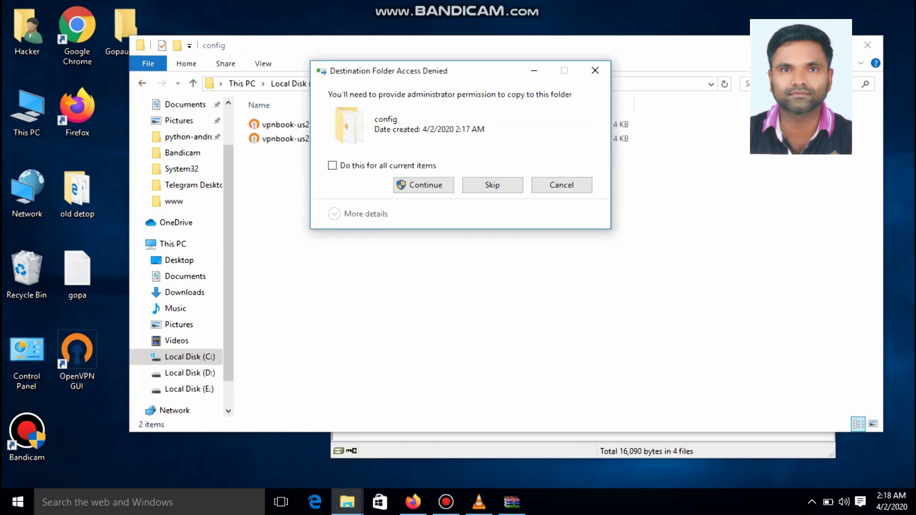
pyautogui.press('Return')
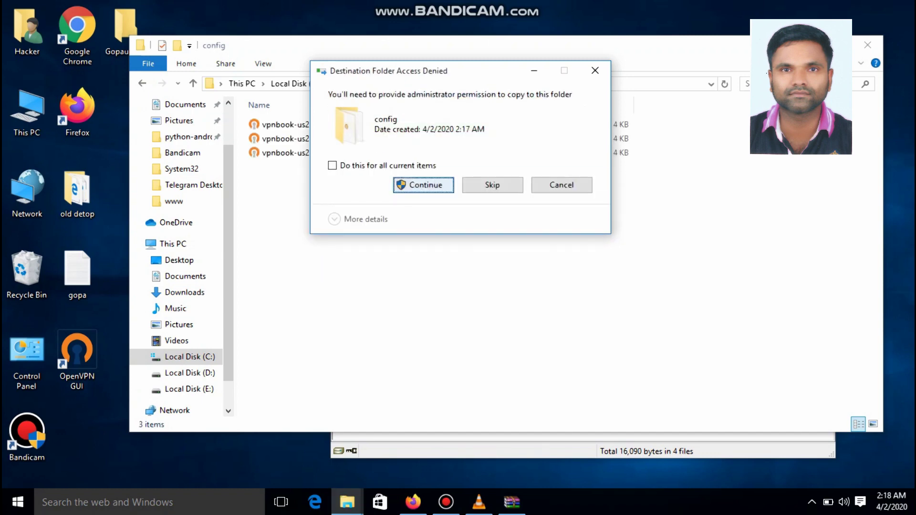
pyautogui.press('Return')
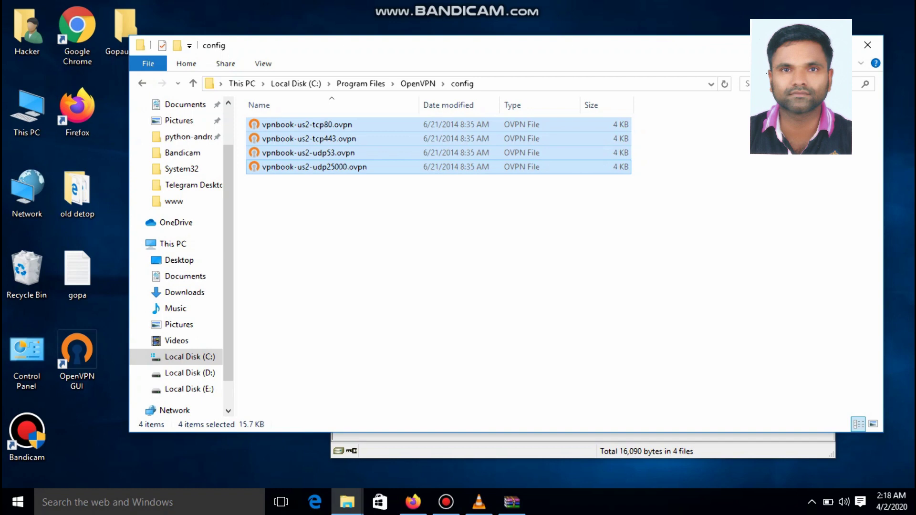
pyautogui.click(867, 45)
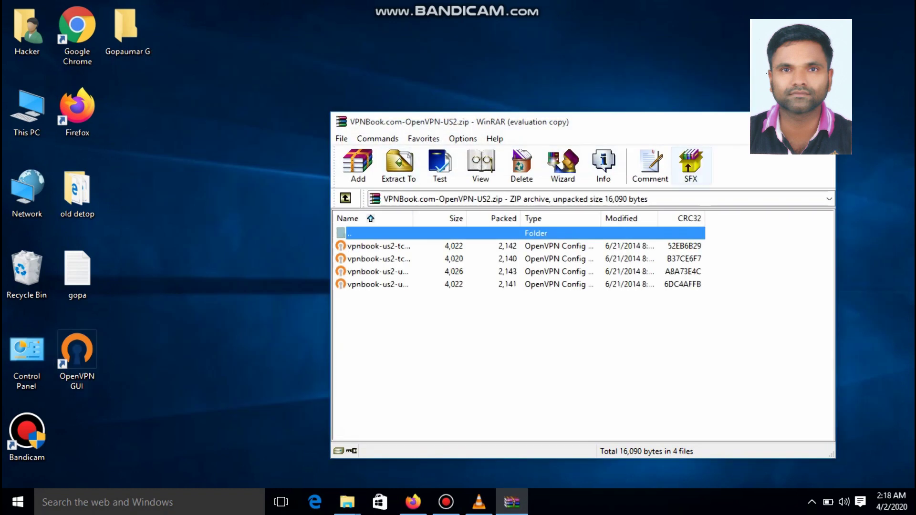
pyautogui.click(821, 121)
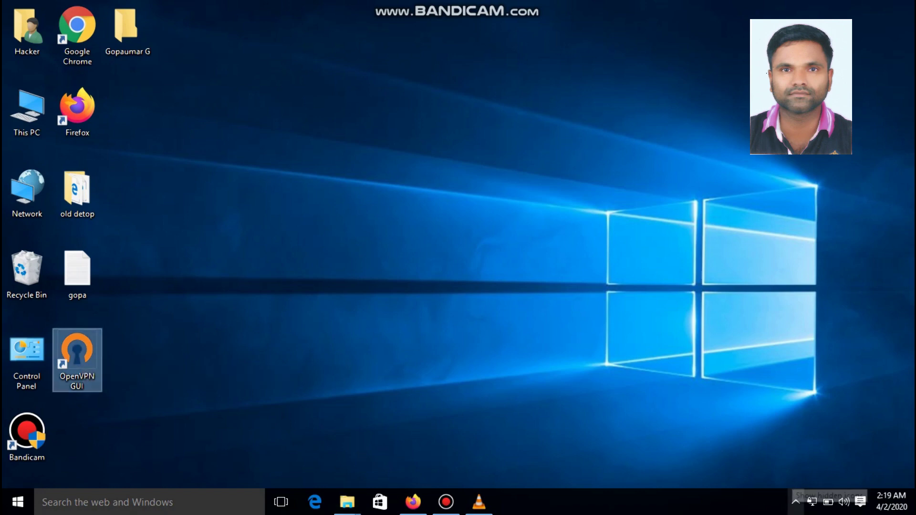
# Step: Start a connection to the vpnbook-us2-tcp80 profile in OpenVPN GUI
pyautogui.click(795, 501)
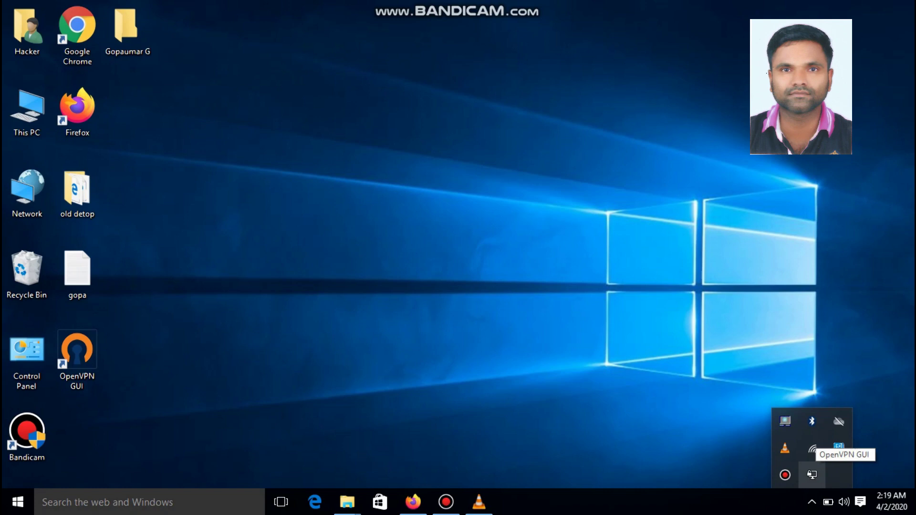
pyautogui.rightClick(811, 475)
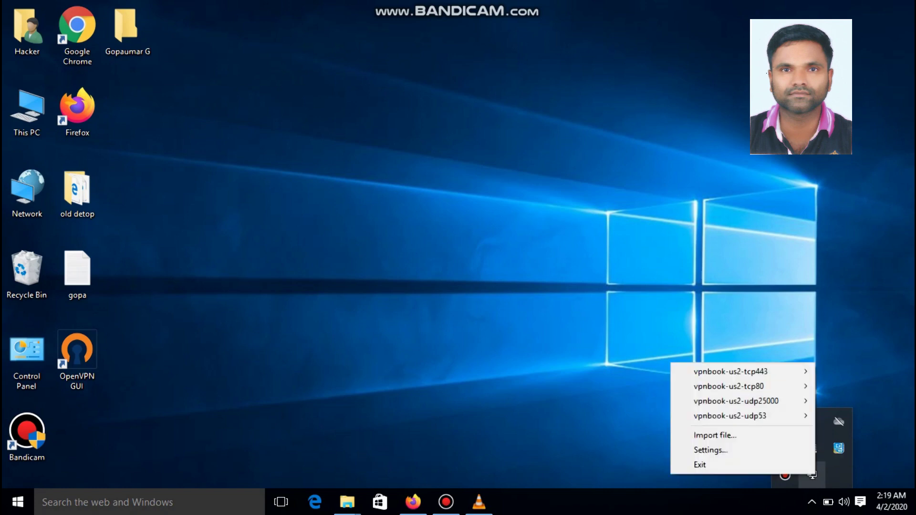
pyautogui.moveTo(763, 401)
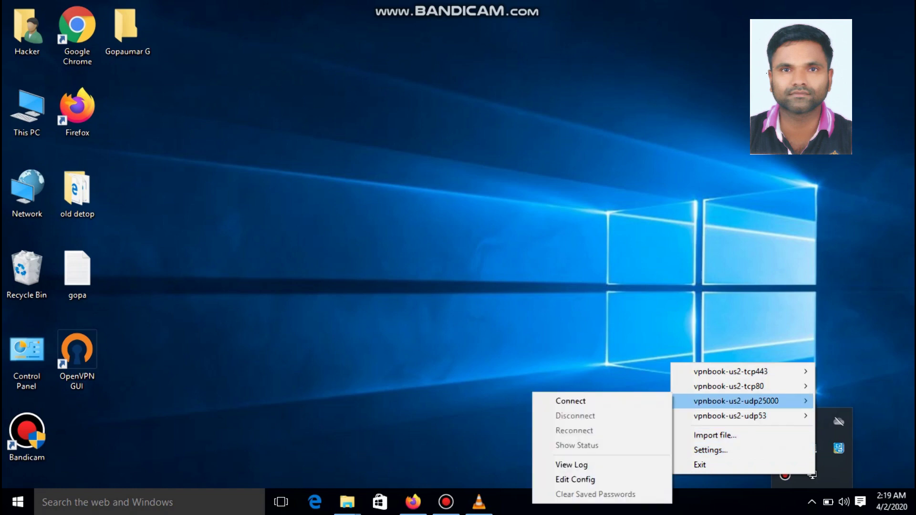
pyautogui.moveTo(744, 386)
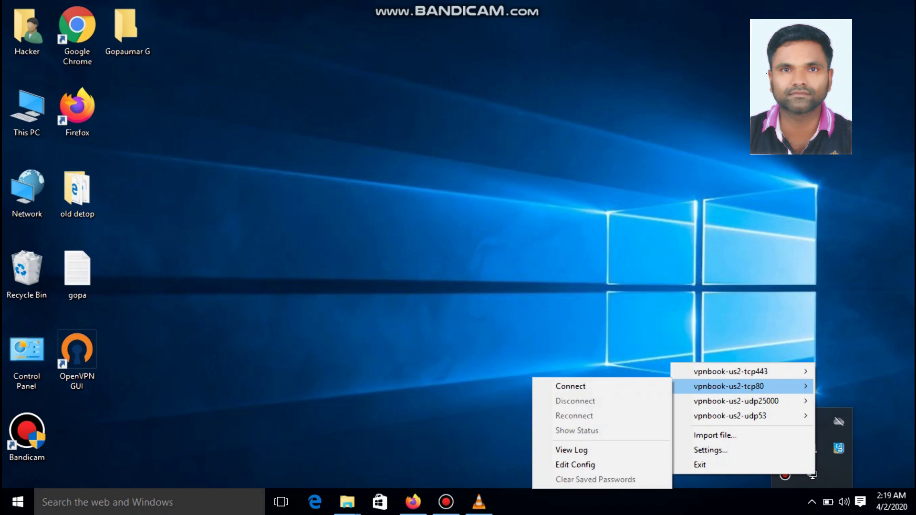
pyautogui.click(570, 386)
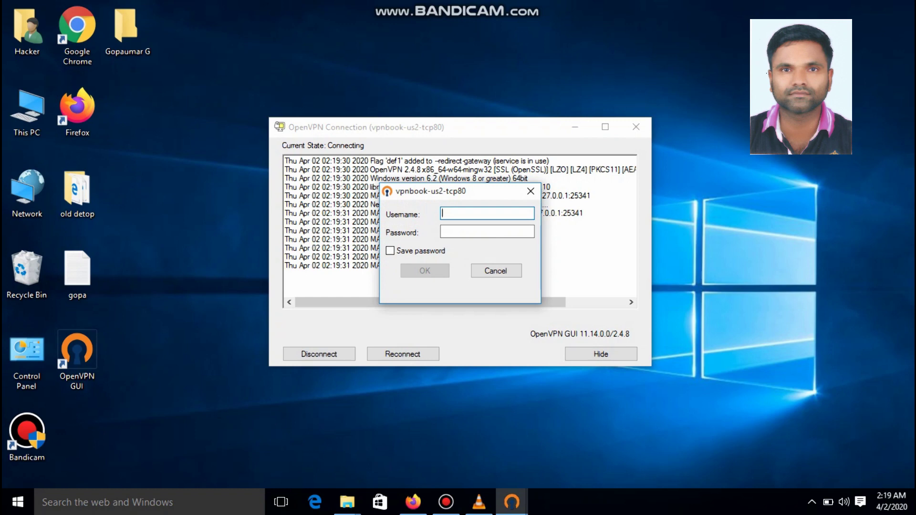
# Step: Open the gopa text file on the desktop and copy its username vpnbook into the vpnbook-us2-tcp80 login's Username field
pyautogui.doubleClick(78, 274)
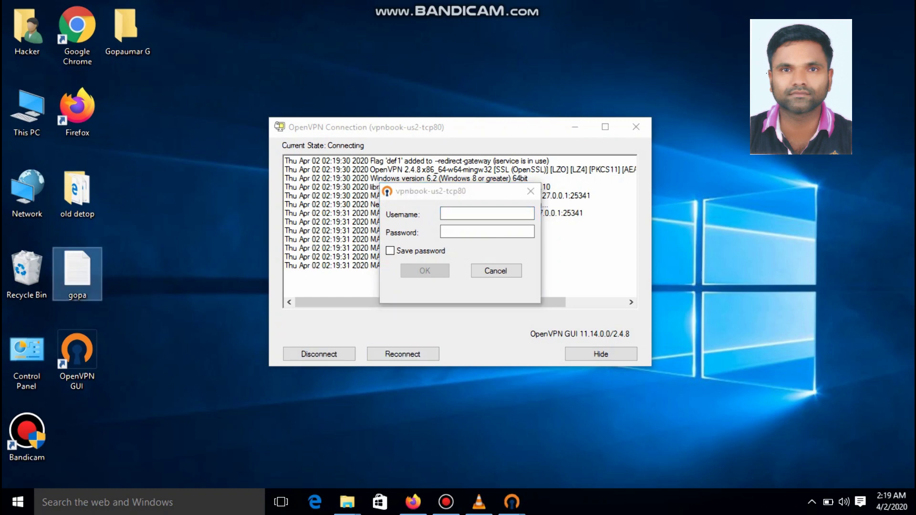
pyautogui.press('Return')
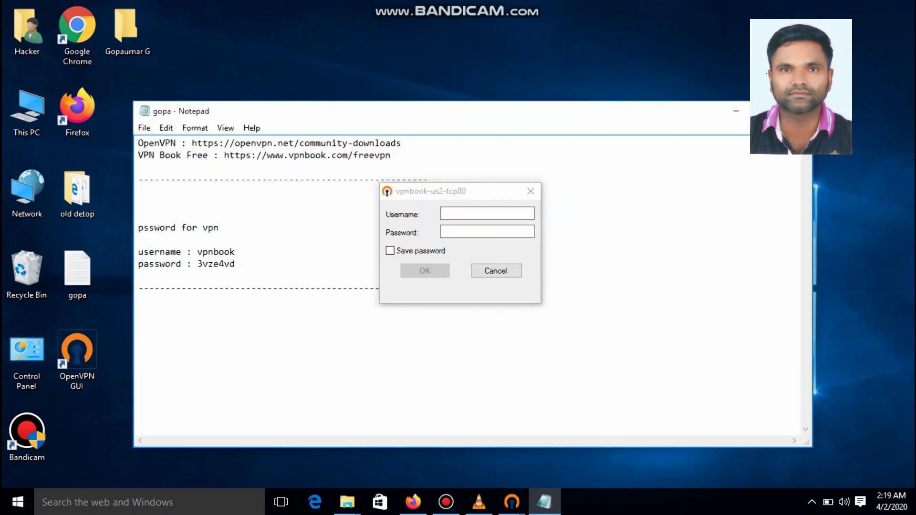
pyautogui.moveTo(198, 251); pyautogui.dragTo(235, 251)
pyautogui.hotkey('ctrl', 'c')
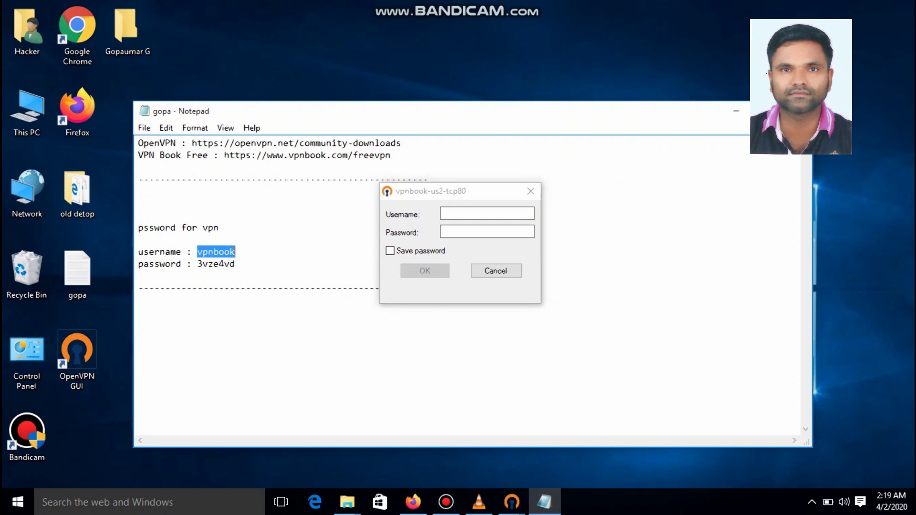
pyautogui.hotkey('alt', 'Tab')
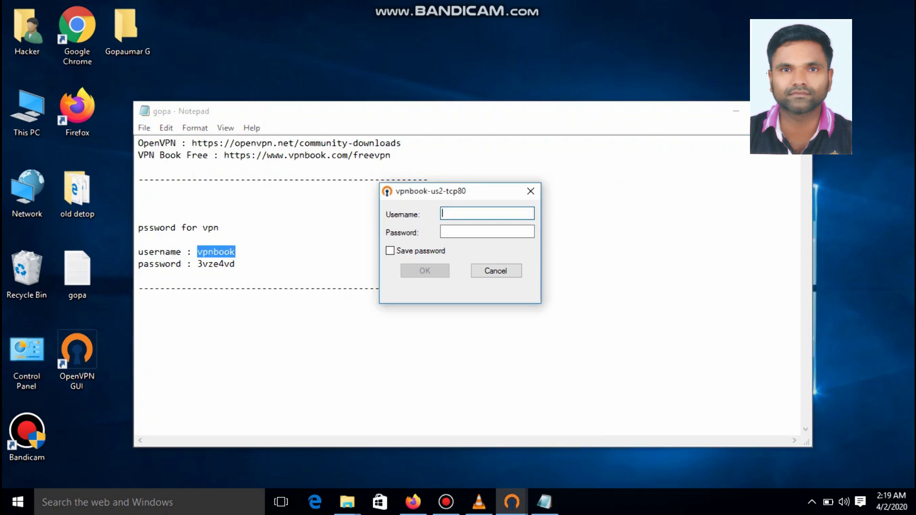
pyautogui.hotkey('ctrl', 'v')
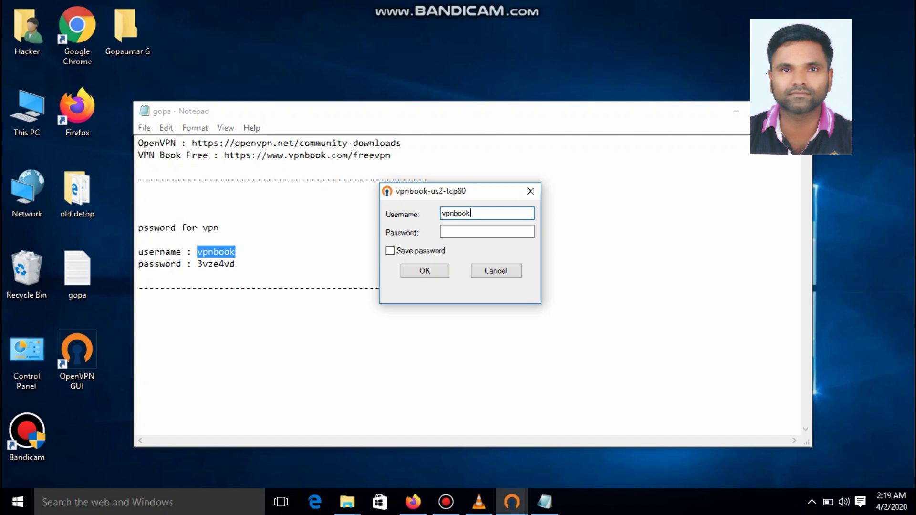
# Step: Copy the VPN password from the gopa note into the login's Password field, enable Save password and submit the login
pyautogui.moveTo(198, 264); pyautogui.dragTo(235, 264)
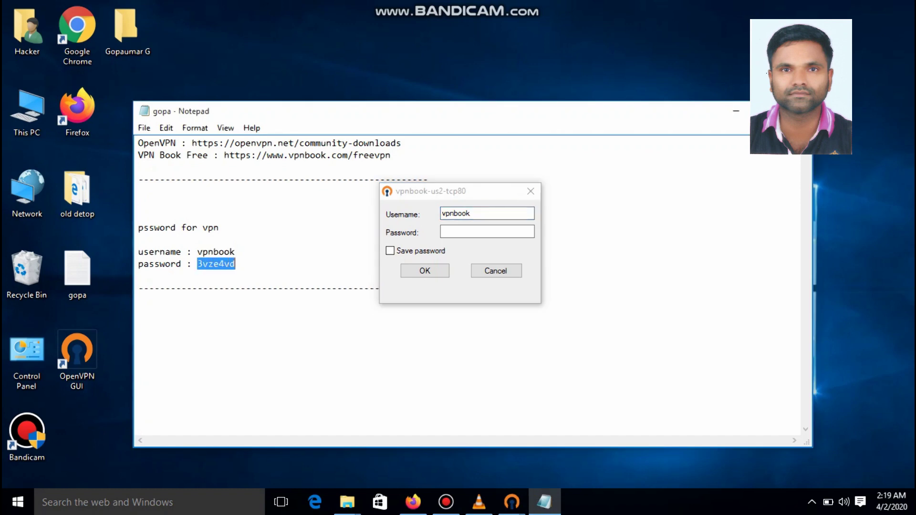
pyautogui.hotkey('alt', 'Tab')
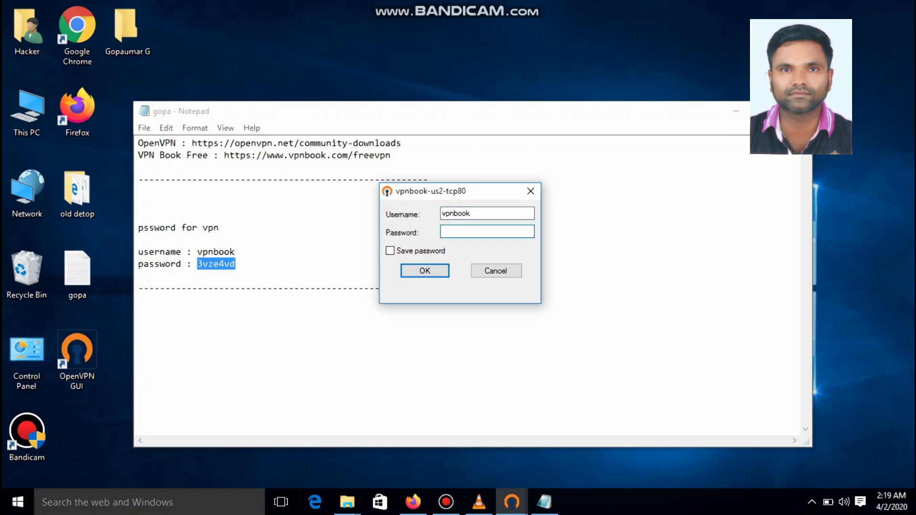
pyautogui.hotkey('ctrl', 'v')
pyautogui.click(390, 251)
pyautogui.click(425, 271)
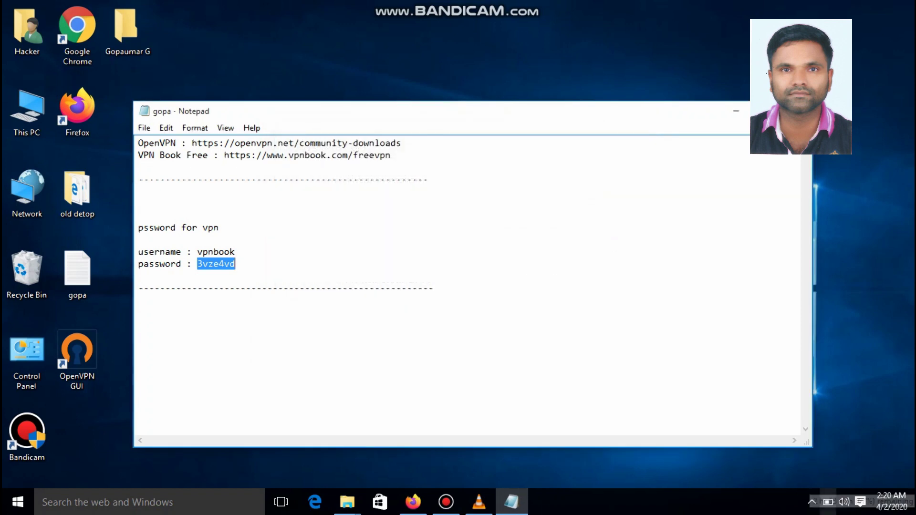
# Step: Check the OpenVPN status icon, switch to Firefox and reload the "what is my ip" search to examine the public IP address
pyautogui.click(811, 502)
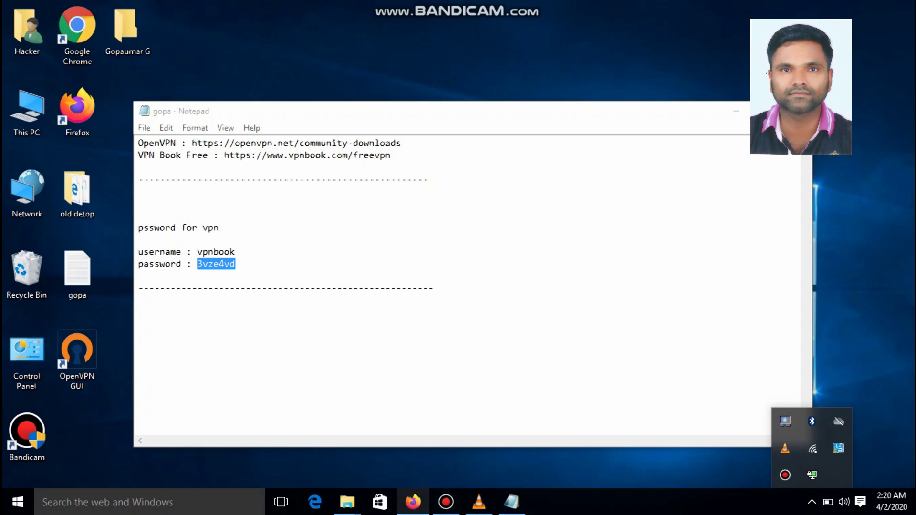
pyautogui.click(413, 502)
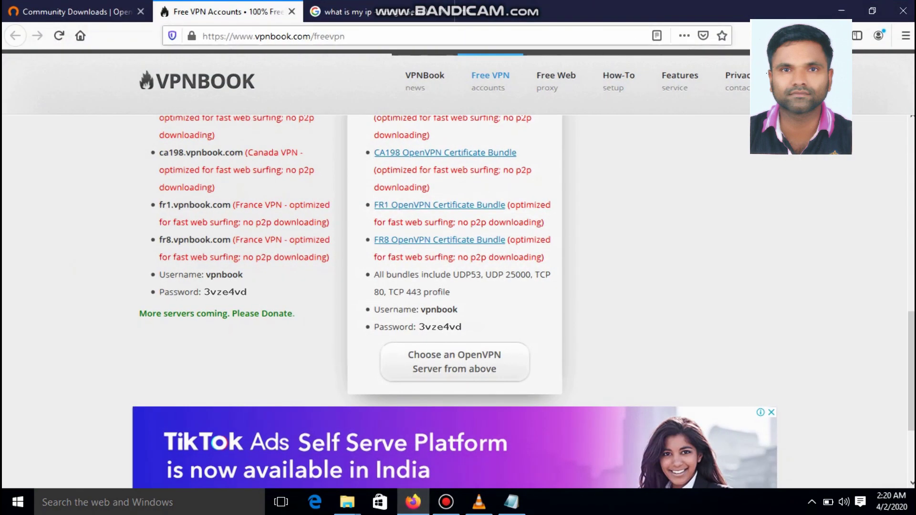
pyautogui.click(372, 12)
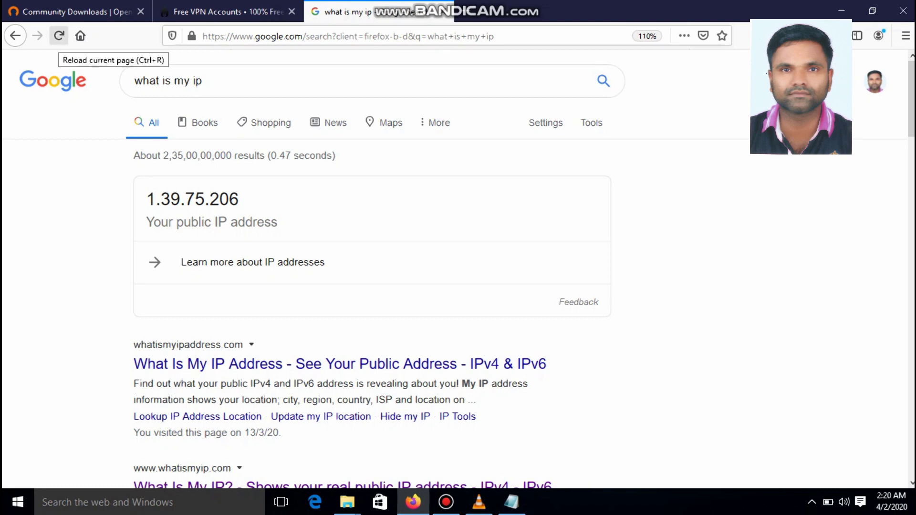
pyautogui.click(59, 35)
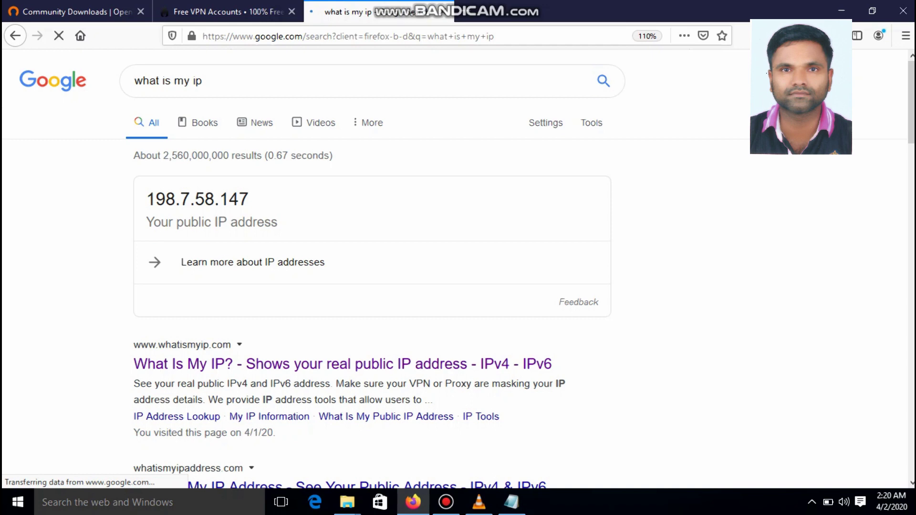
pyautogui.moveTo(146, 199); pyautogui.dragTo(277, 222)
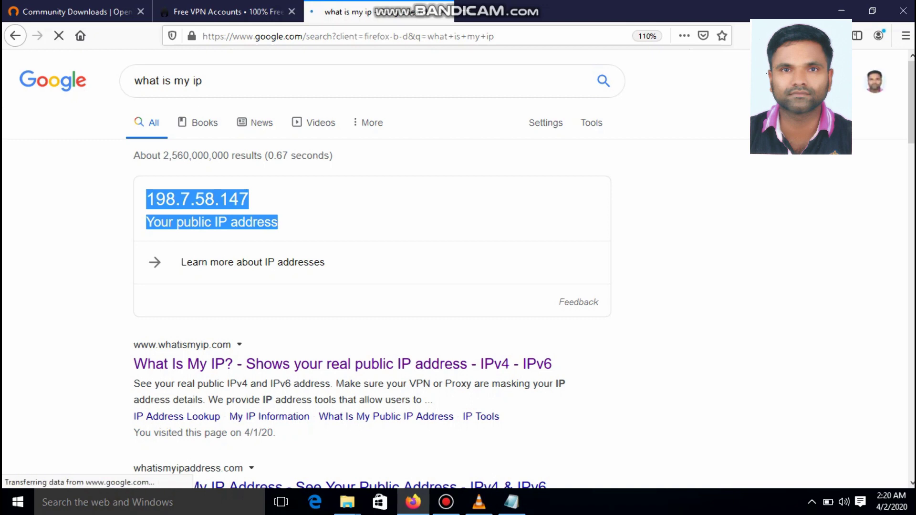
pyautogui.click(315, 220)
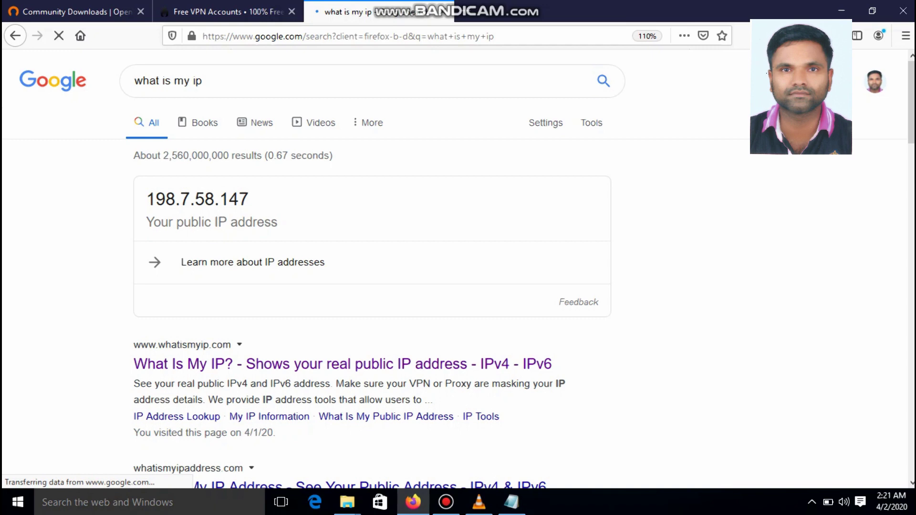
# Step: Open the OpenVPN GUI connection status for the vpnbook-us2-tcp80 profile and disconnect the VPN
pyautogui.click(811, 501)
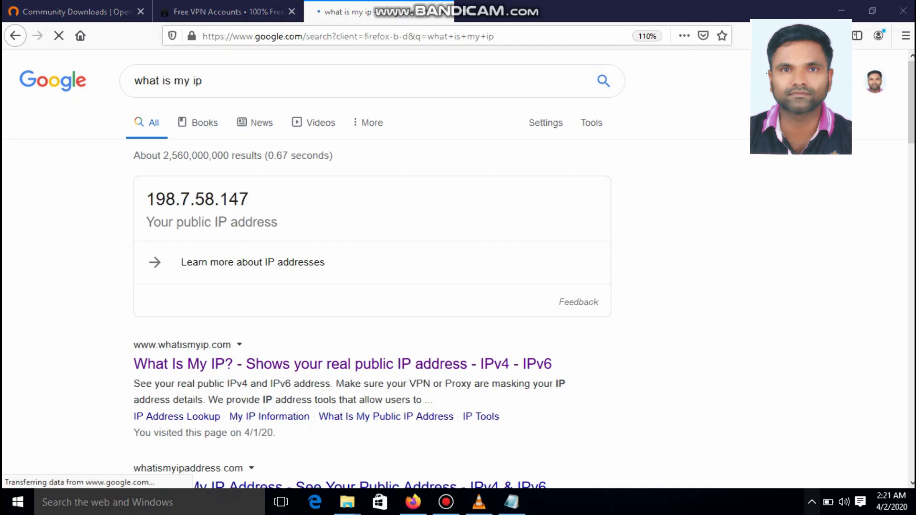
pyautogui.rightClick(811, 475)
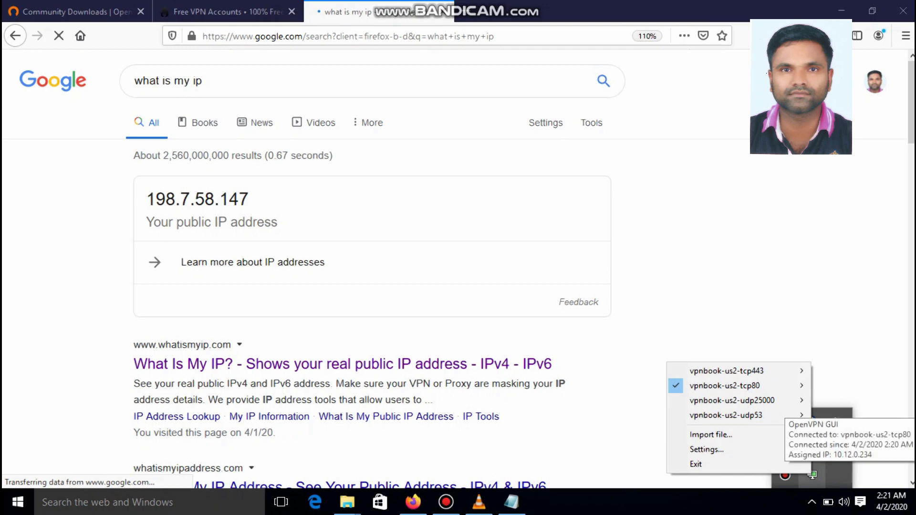
pyautogui.doubleClick(812, 474)
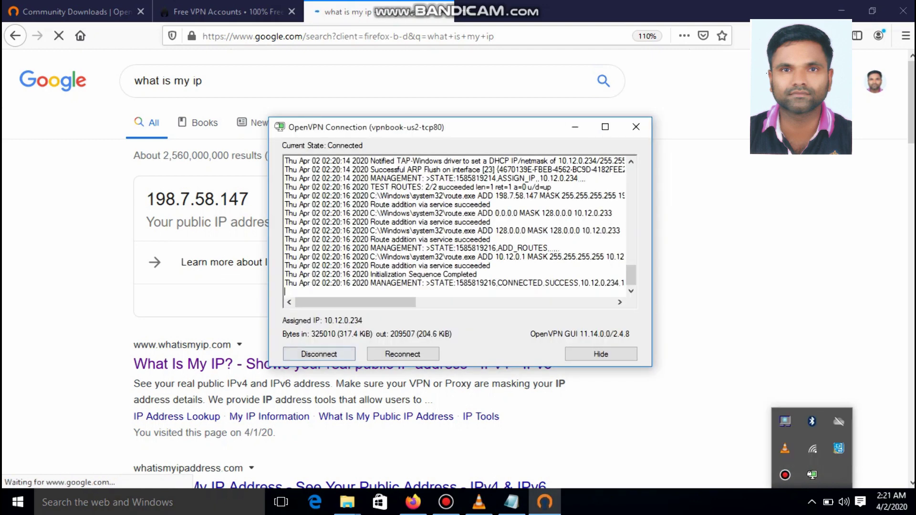
pyautogui.click(318, 354)
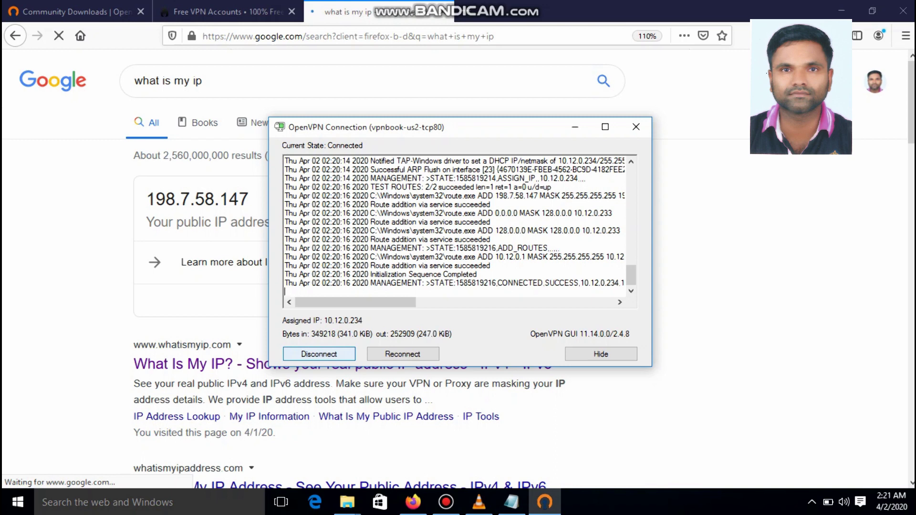
pyautogui.click(319, 358)
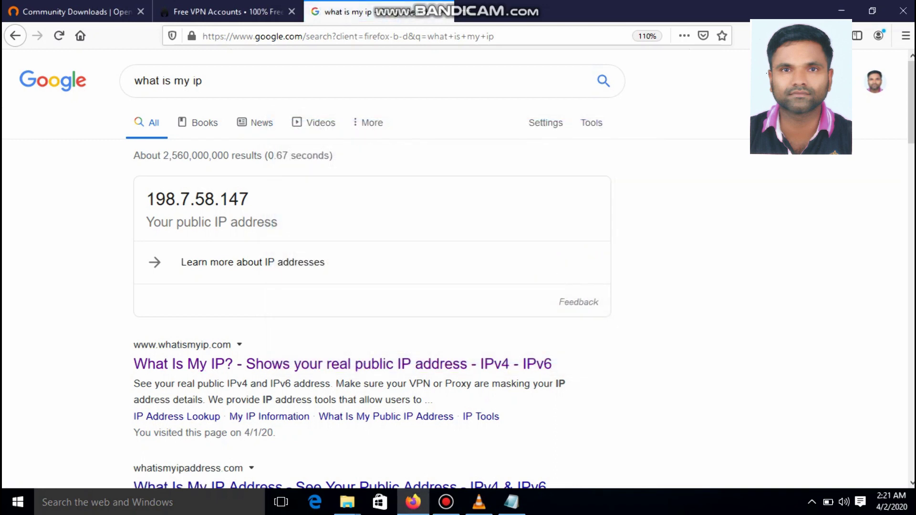
# Step: Rerun the "what is my ip" search in Firefox and examine the public IP address without the VPN
pyautogui.press('Return')
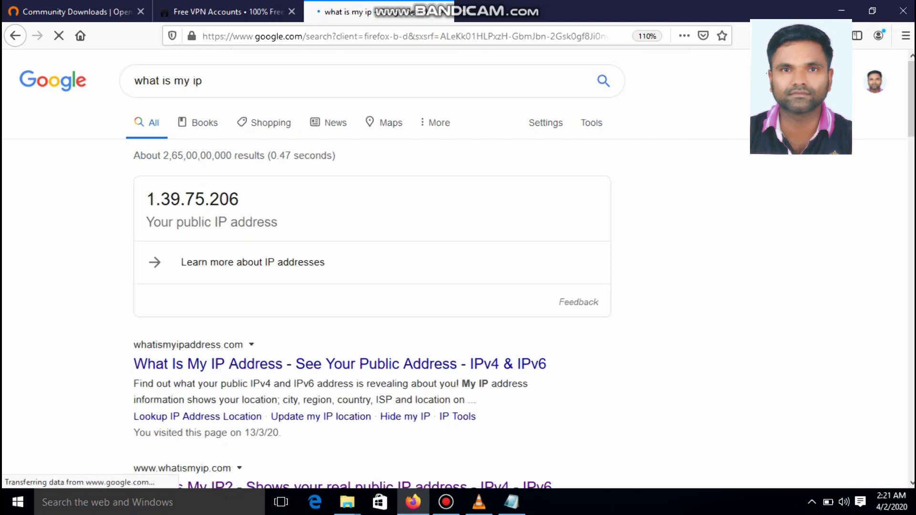
pyautogui.moveTo(146, 200); pyautogui.dragTo(279, 223)
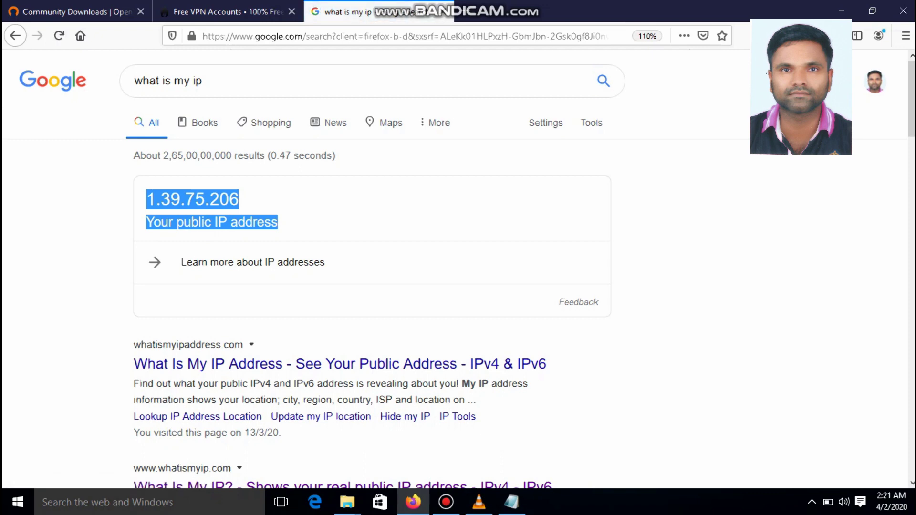
pyautogui.click(315, 220)
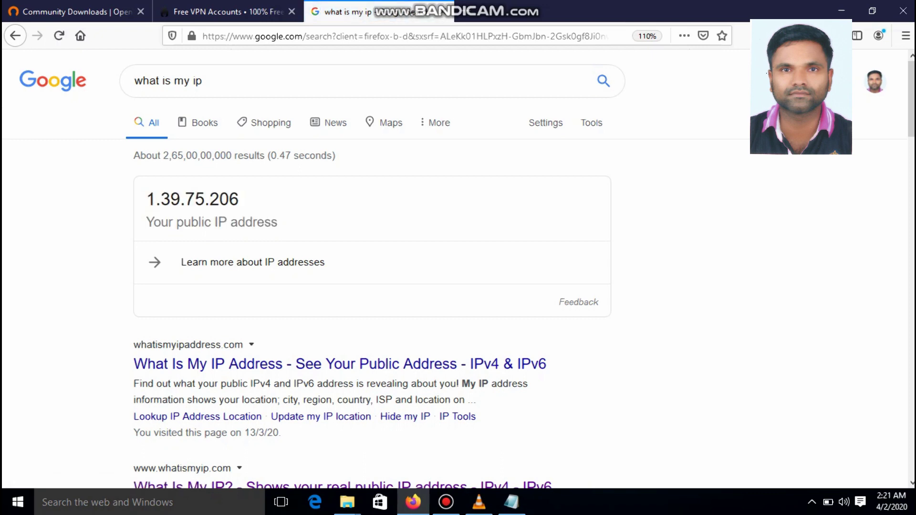